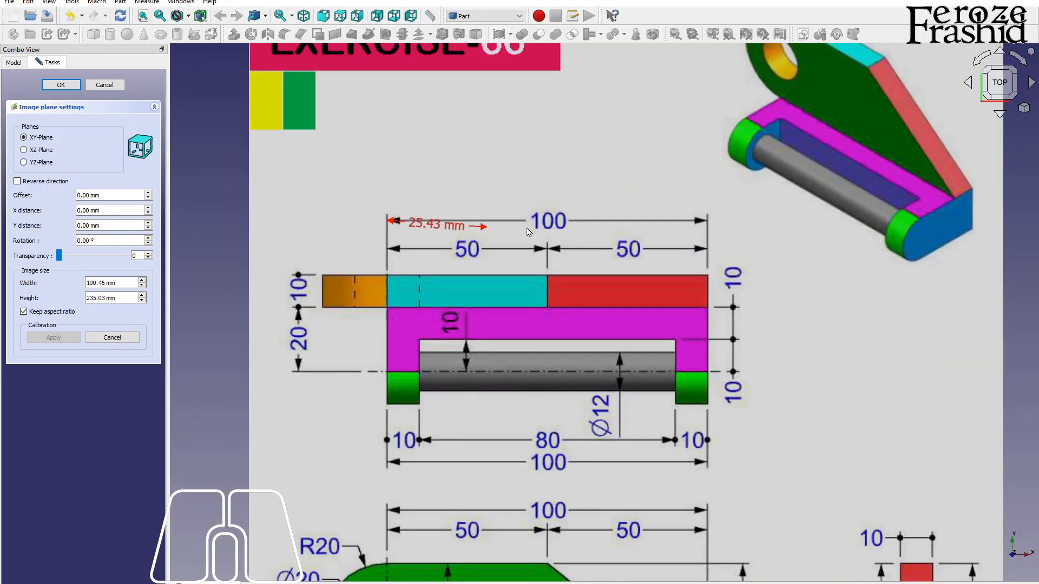
# - Calibrate the reference image by measuring the upper view's overall width dimension and setting its length to 100 mm
pyautogui.scroll(4, 709, 228)
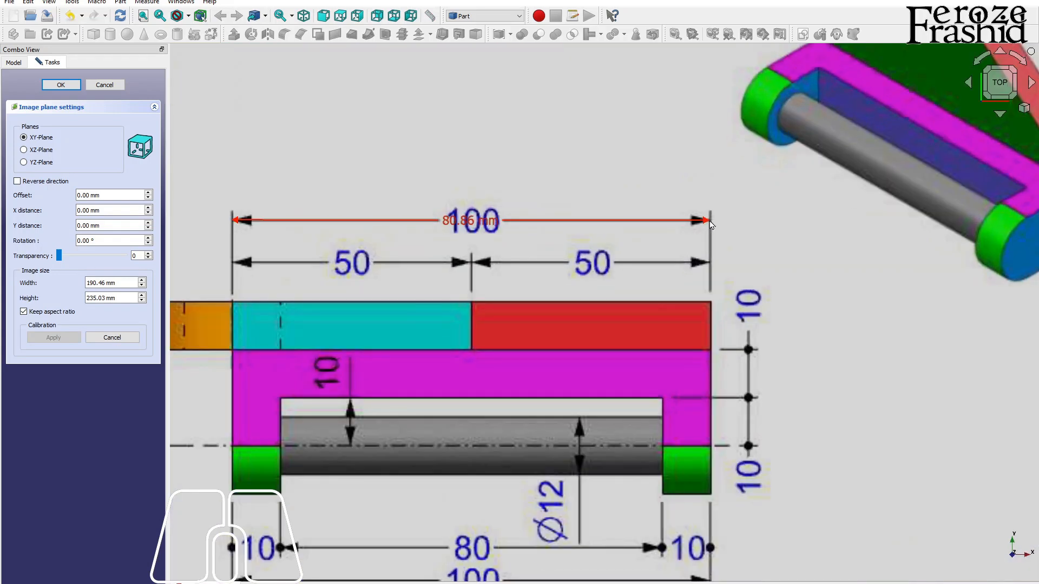
pyautogui.click(710, 228)
pyautogui.scroll(-3, 602, 247)
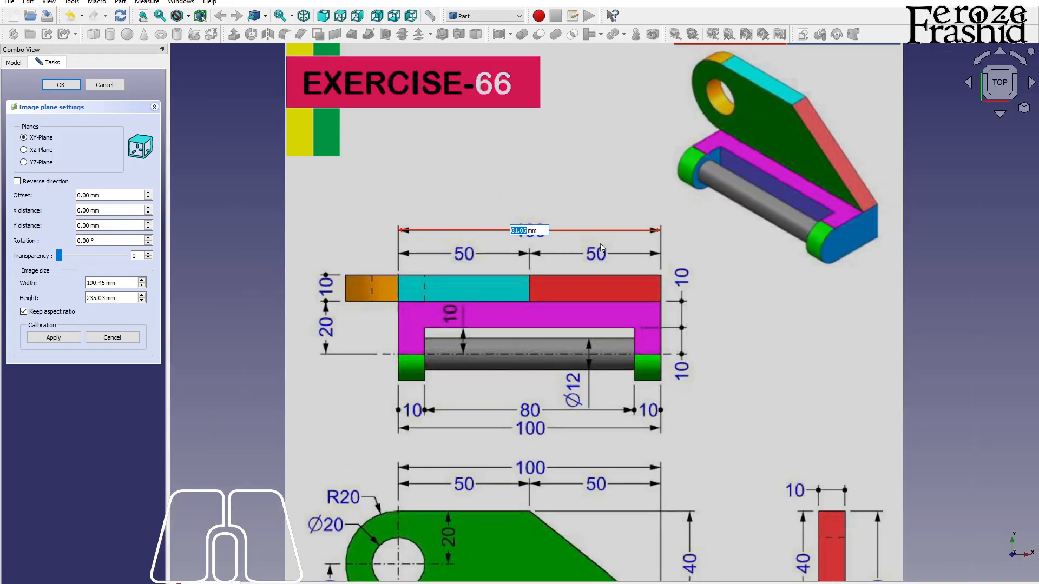
pyautogui.write('100')
pyautogui.press('Return')
pyautogui.scroll(-4, 599, 243)
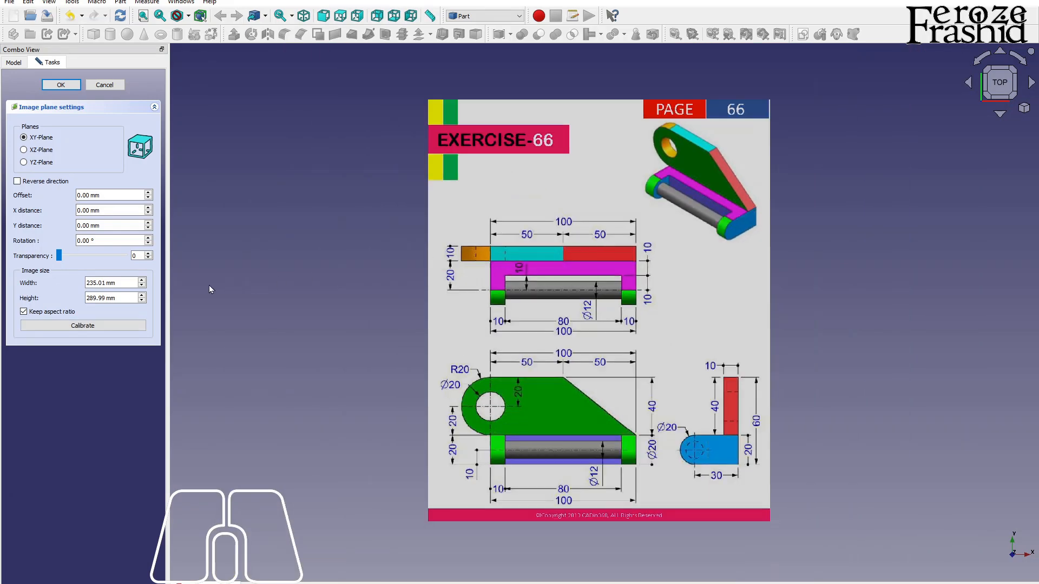
# - Set the reference image's transparency to 50 and place it on the XZ plane
pyautogui.click(134, 256)
pyautogui.write('5')
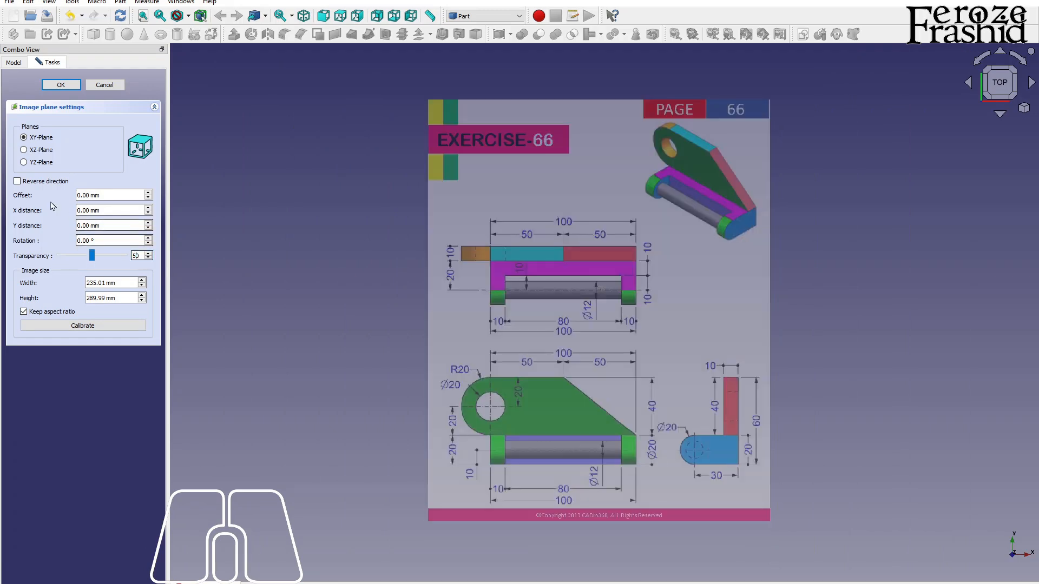
pyautogui.click(41, 150)
pyautogui.click(69, 89)
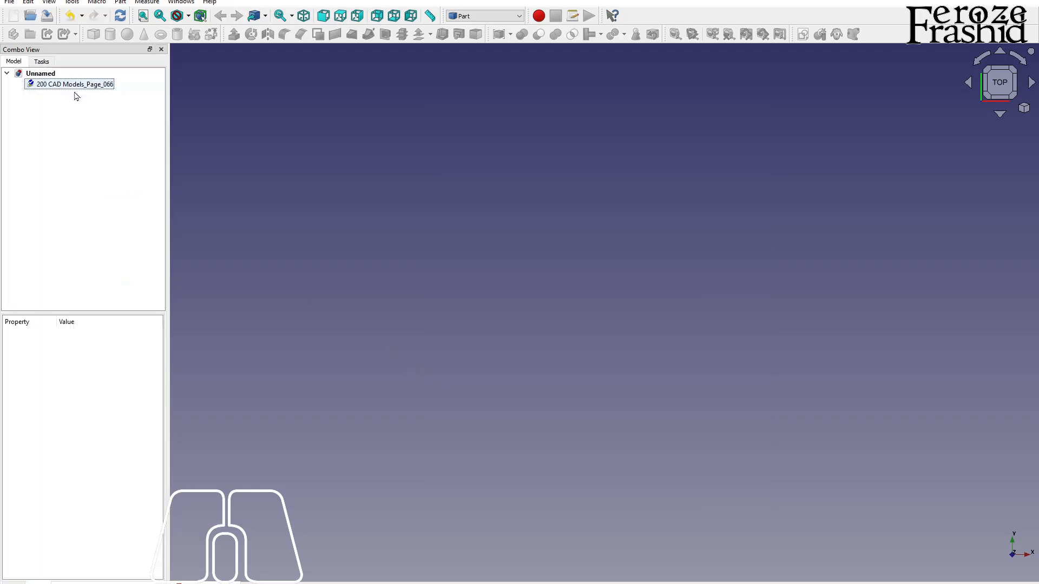
pyautogui.moveTo(491, 329); pyautogui.dragTo(633, 174, button='middle')
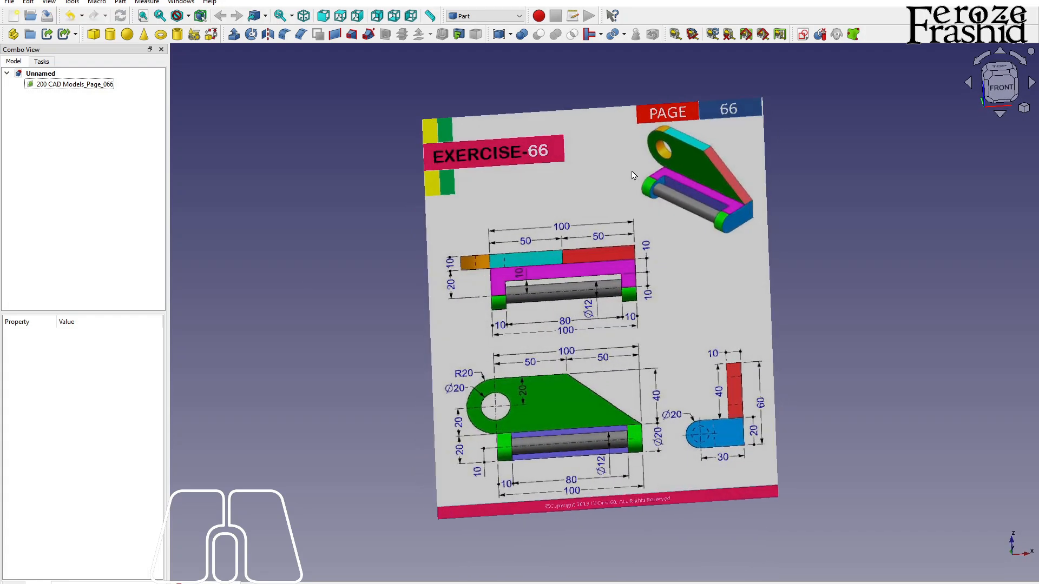
pyautogui.click(1000, 86)
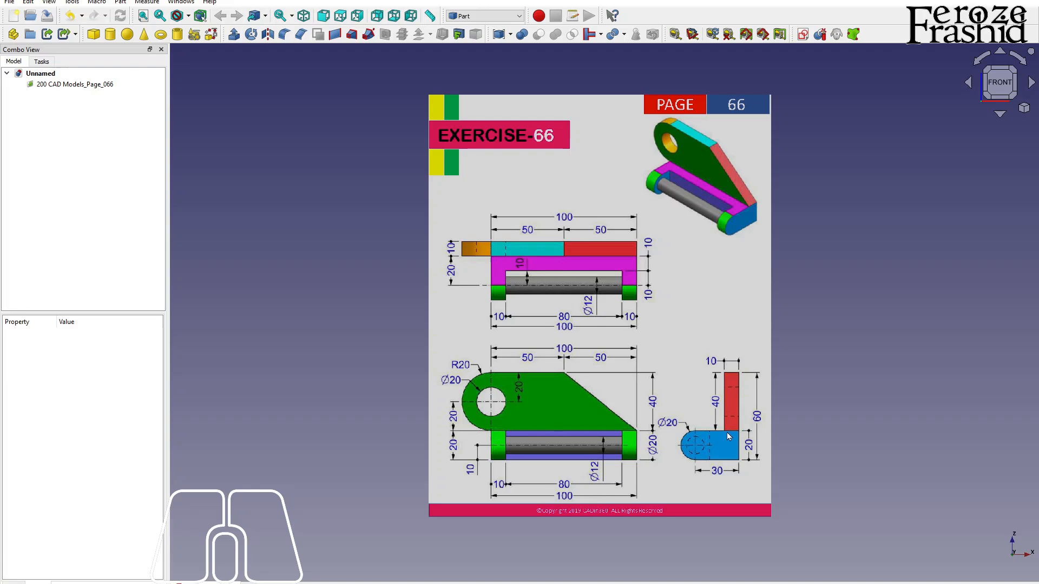
pyautogui.scroll(1, 739, 384)
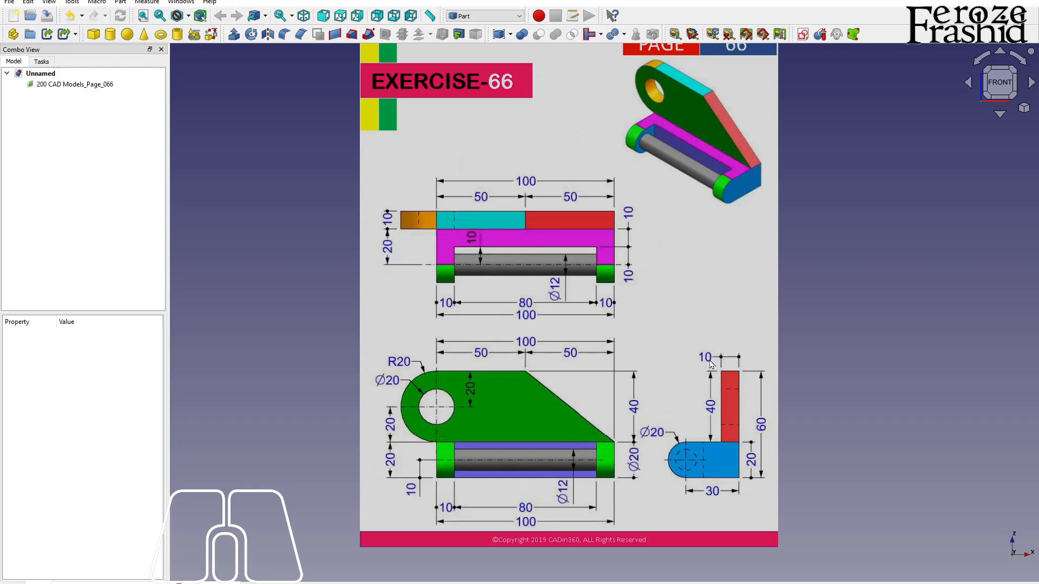
pyautogui.scroll(-1, 587, 351)
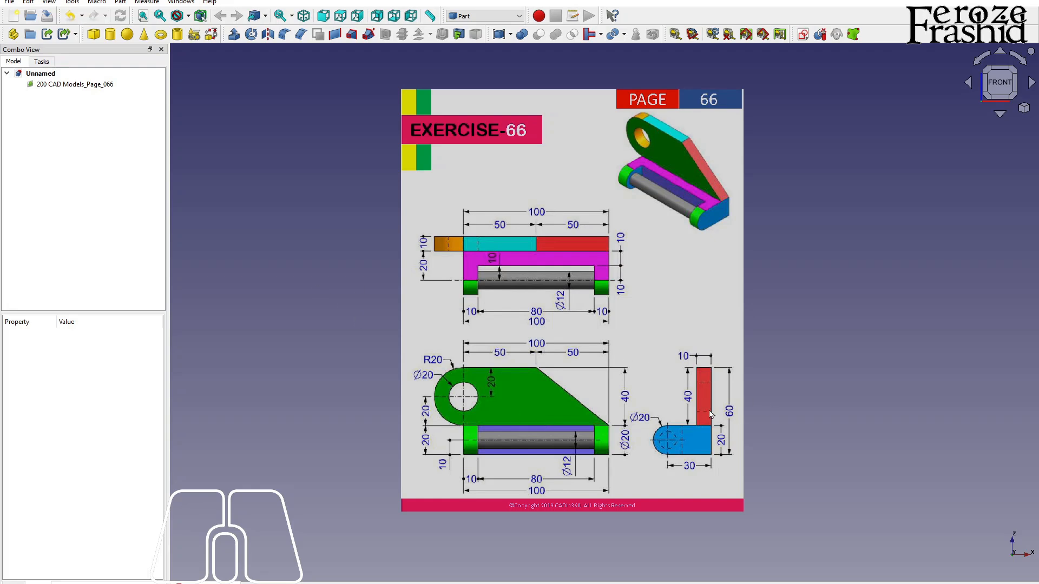
# - Transform the reference image to align the origin with the front view's plate base, directly below the hole centre
pyautogui.click(108, 170)
pyautogui.rightClick(70, 84)
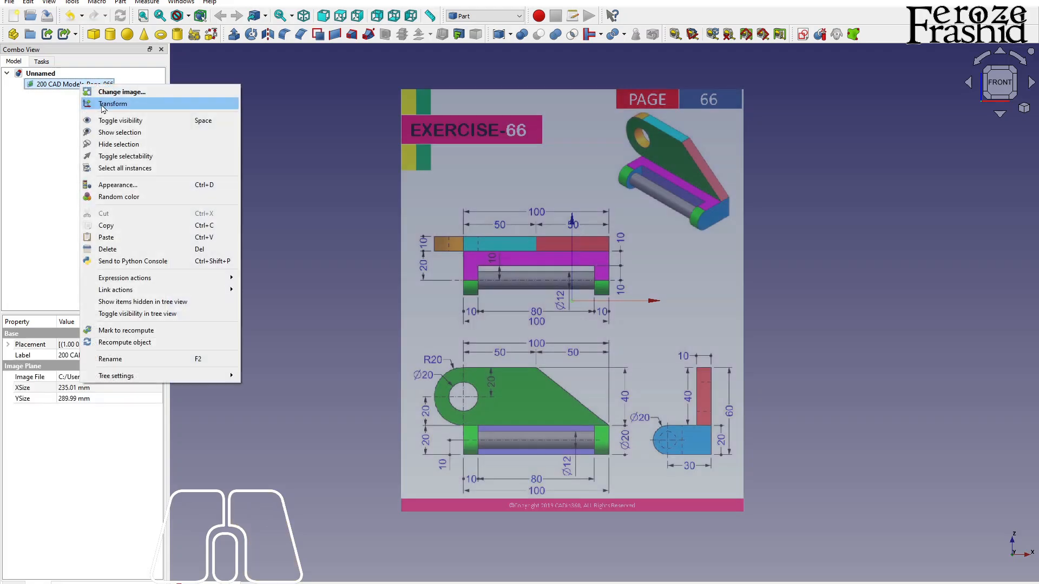
pyautogui.click(100, 106)
pyautogui.moveTo(724, 302); pyautogui.dragTo(797, 304)
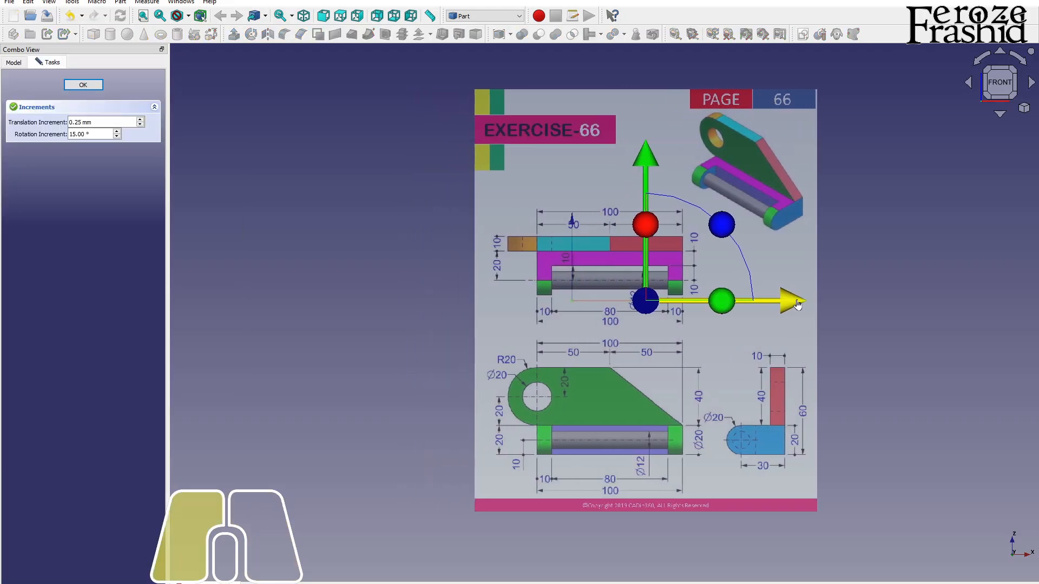
pyautogui.moveTo(645, 156)
pyautogui.mouseDown()
pyautogui.moveTo(649, 252)
pyautogui.moveTo(696, 67)
pyautogui.moveTo(696, 27)
pyautogui.mouseUp()
pyautogui.scroll(-2, 682, 333)
pyautogui.scroll(2, 767, 170)
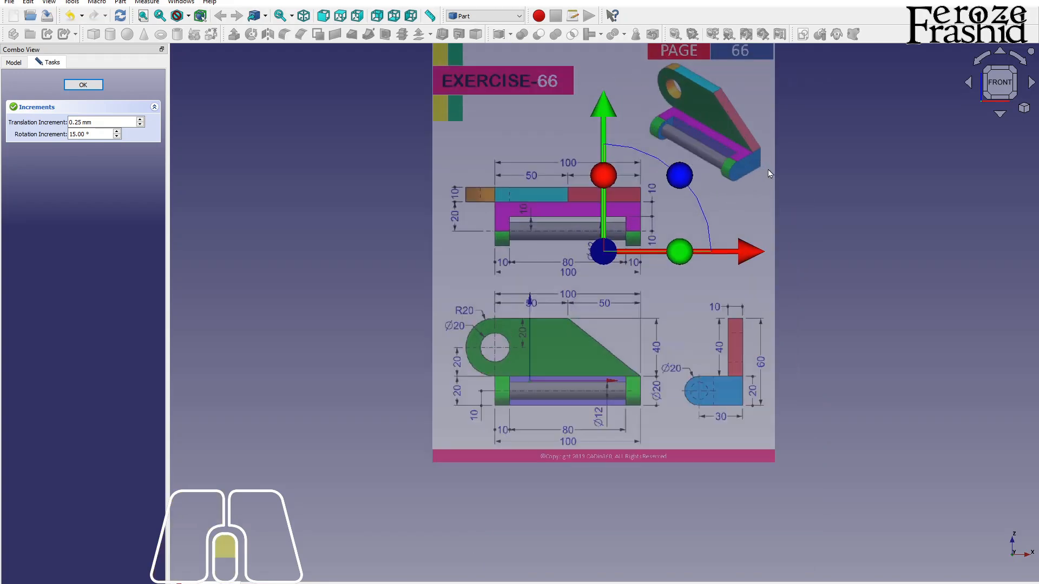
pyautogui.moveTo(765, 252); pyautogui.dragTo(785, 255)
pyautogui.moveTo(635, 115); pyautogui.dragTo(639, 119)
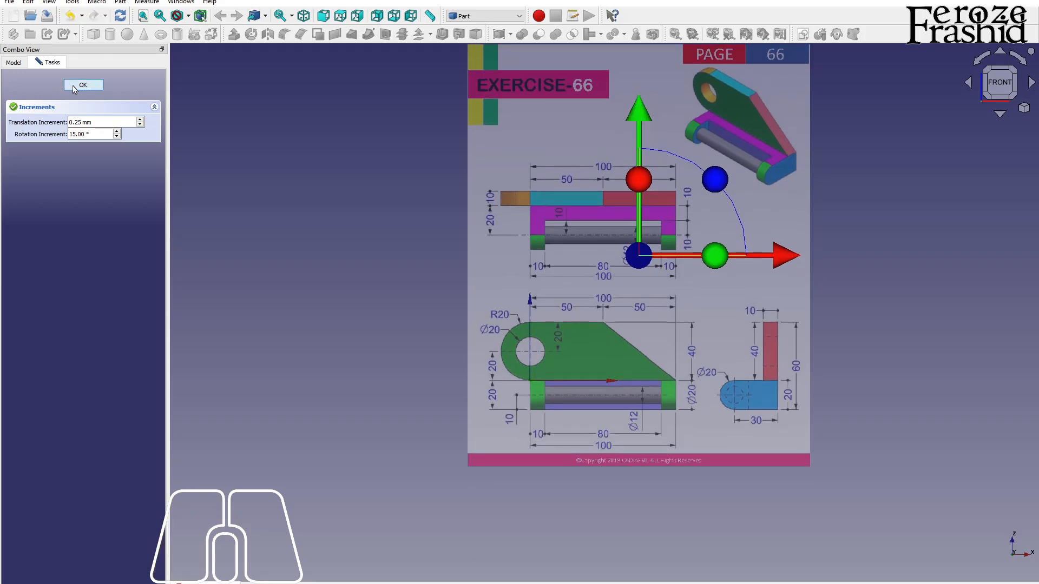
pyautogui.press('Escape')
pyautogui.click(347, 306)
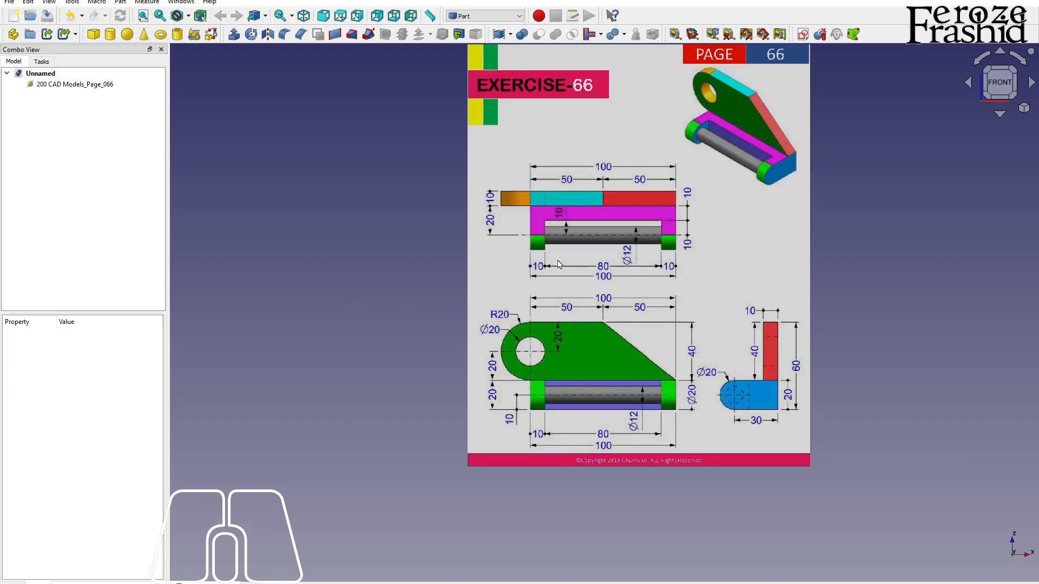
# - Create a new sketch on the XZ plane
pyautogui.click(801, 35)
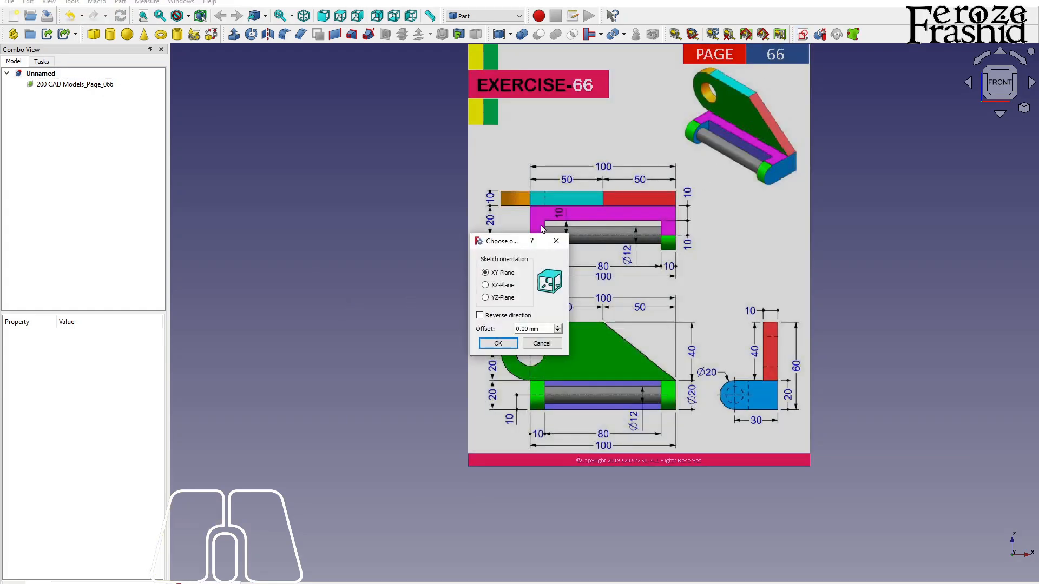
pyautogui.click(500, 285)
pyautogui.click(498, 344)
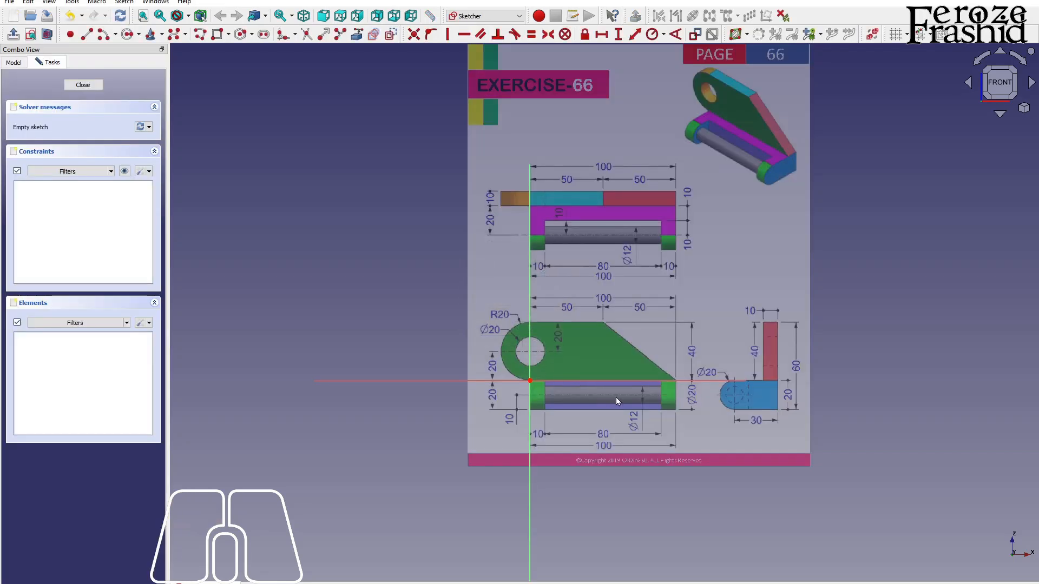
# - Trace the green plate's closed outline from the origin with a polyline: base about 100 mm long, rounded end, upper edge and slanted side
pyautogui.click(200, 34)
pyautogui.click(677, 381)
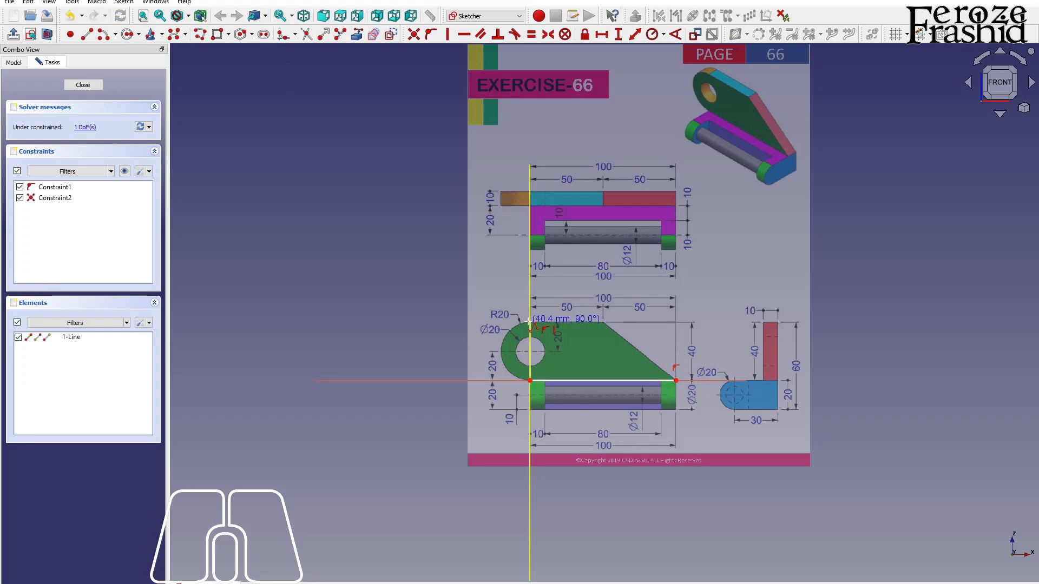
pyautogui.press('m')
pyautogui.click(529, 322)
pyautogui.click(604, 323)
pyautogui.click(676, 380)
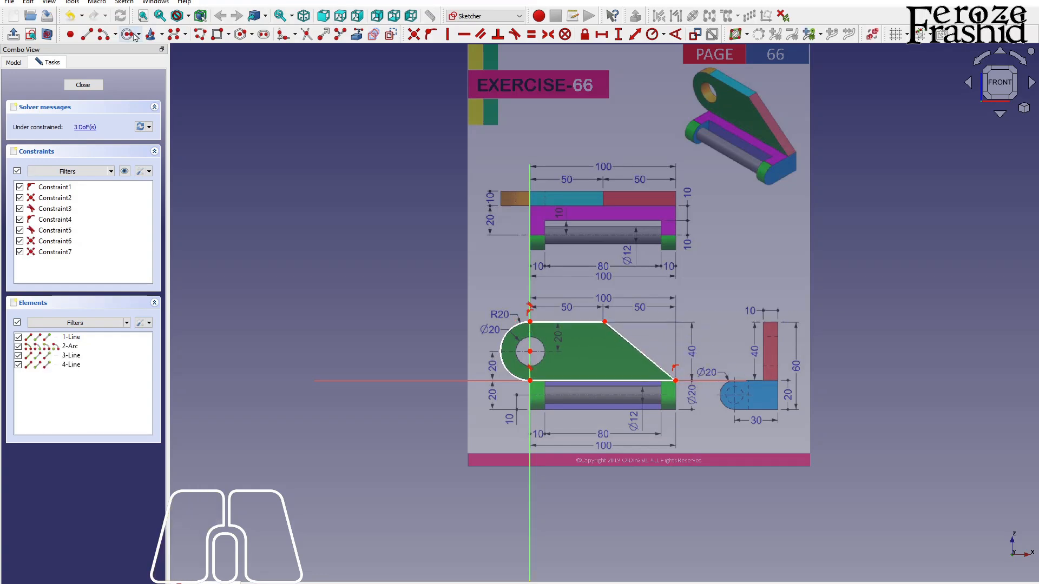
# - Draw a hole circle of about 10 mm radius centred on the plate's rounded end
pyautogui.press('g')
pyautogui.press('c')
pyautogui.click(530, 351)
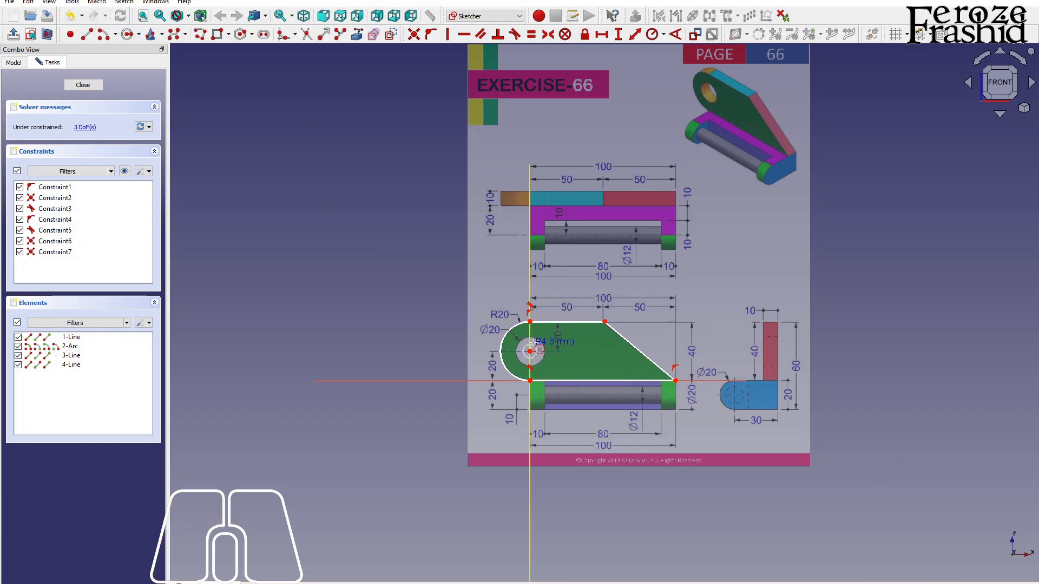
pyautogui.click(544, 345)
pyautogui.rightClick(554, 346)
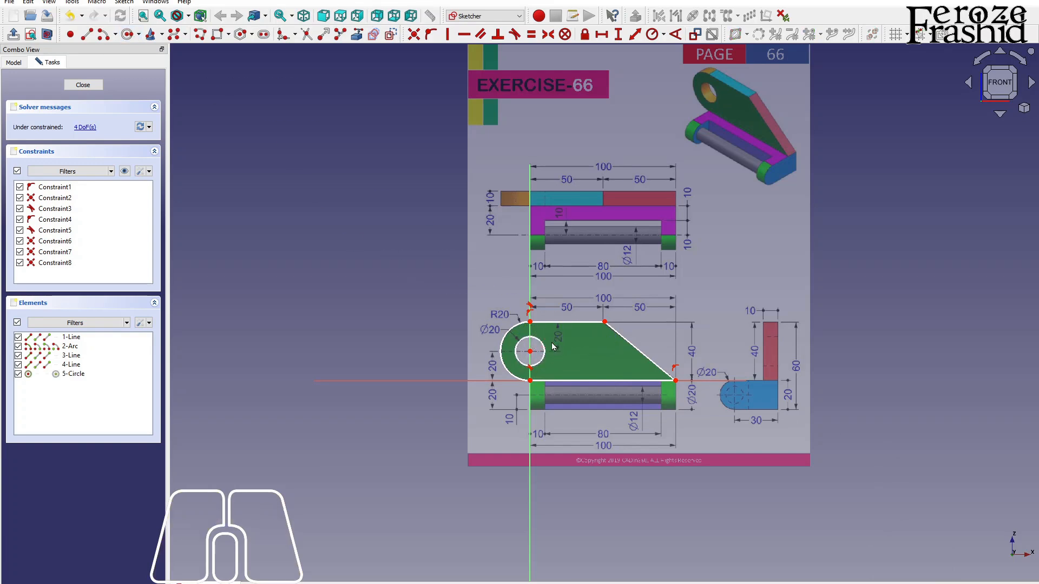
# - Constrain the hole's radius to 10 mm and the plate's end arc radius to 20 mm
pyautogui.click(526, 346)
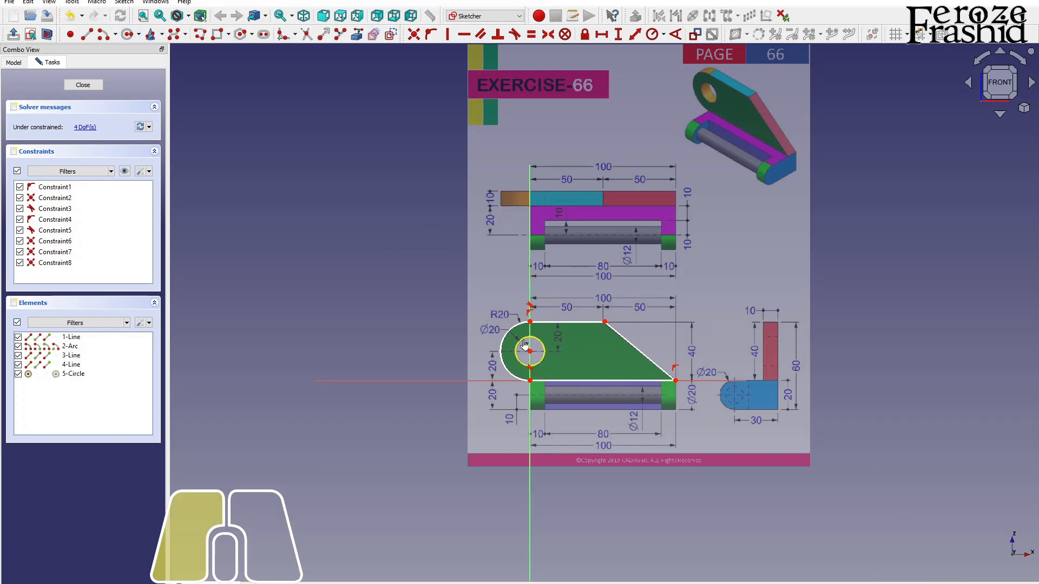
pyautogui.click(655, 35)
pyautogui.write('10')
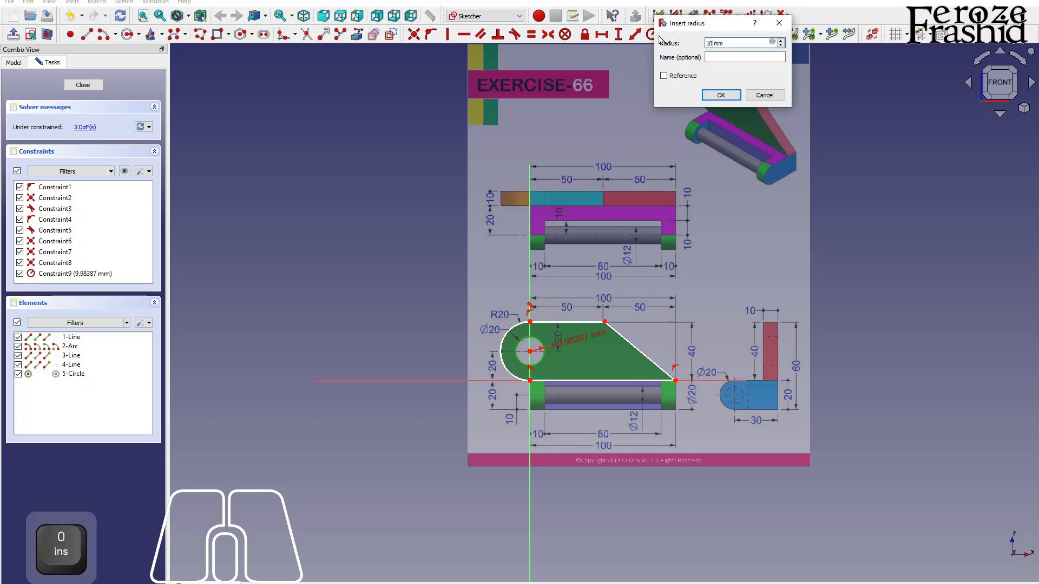
pyautogui.press('Return')
pyautogui.click(500, 353)
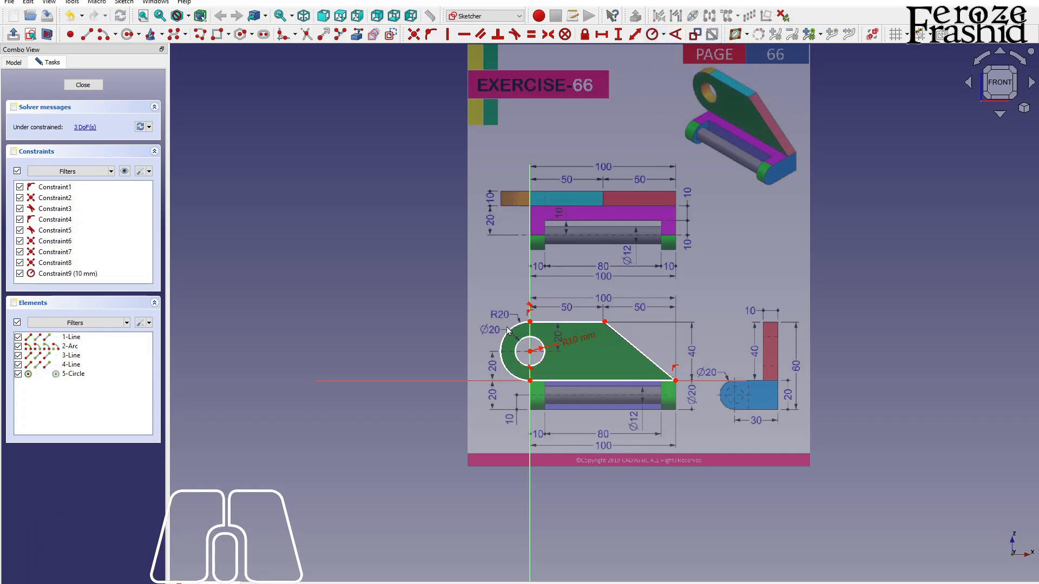
pyautogui.click(650, 35)
pyautogui.write('20')
pyautogui.press('Return')
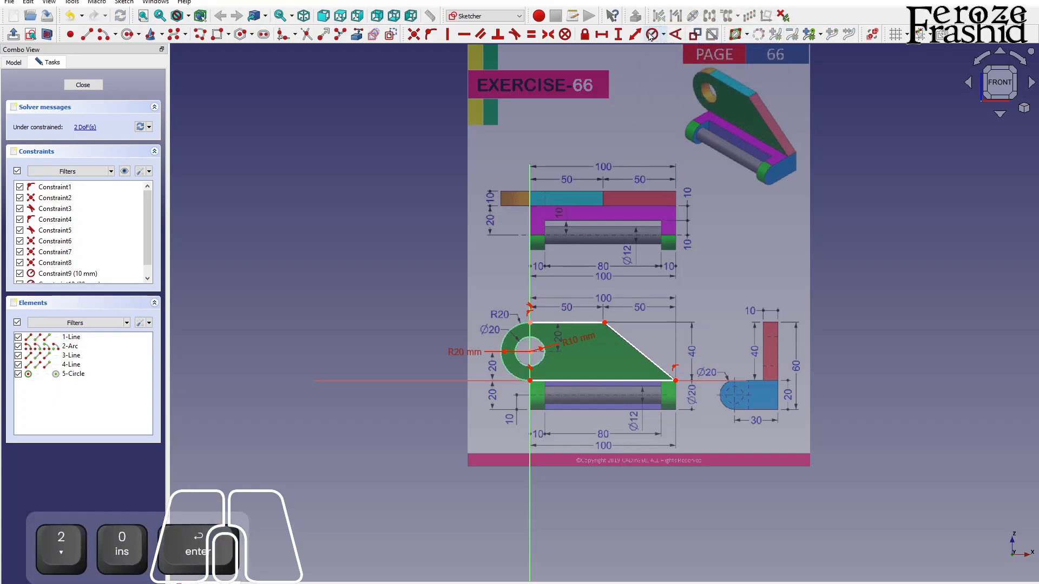
# - Constrain the plate's upper edge to 50 mm and its base to 100 mm, and close the sketch
pyautogui.click(581, 324)
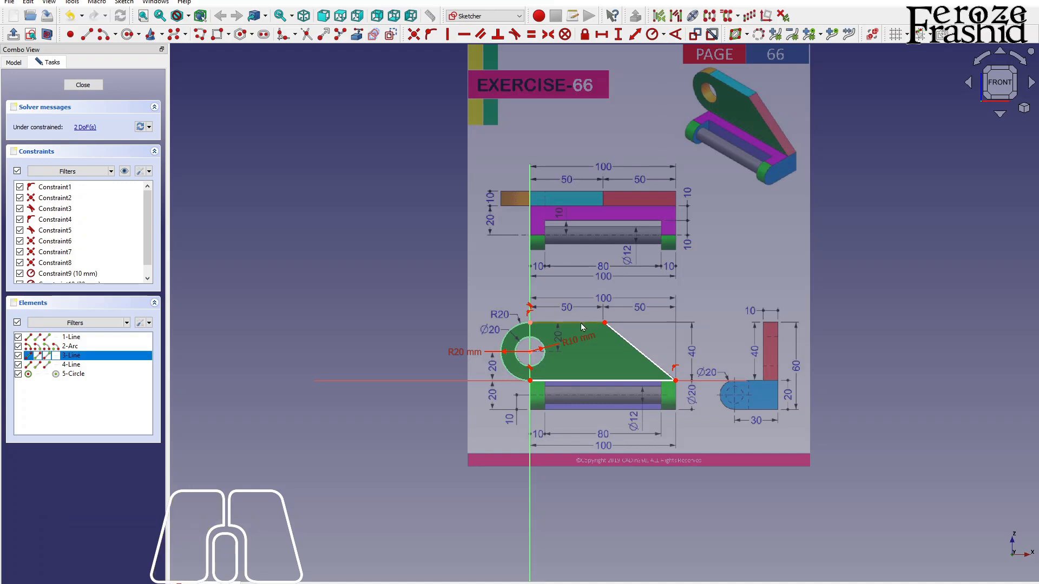
pyautogui.click(600, 35)
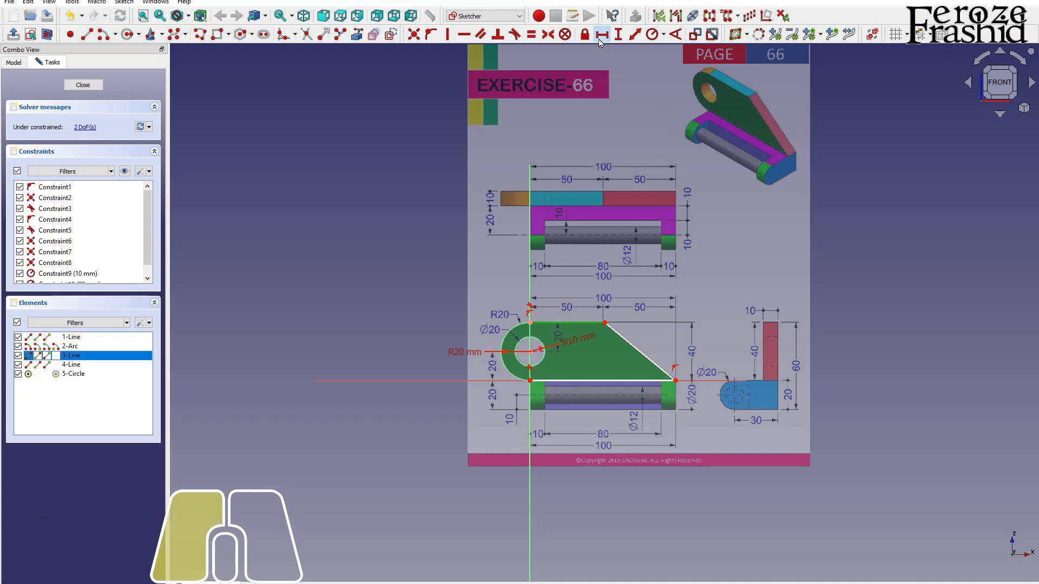
pyautogui.write('50')
pyautogui.press('Return')
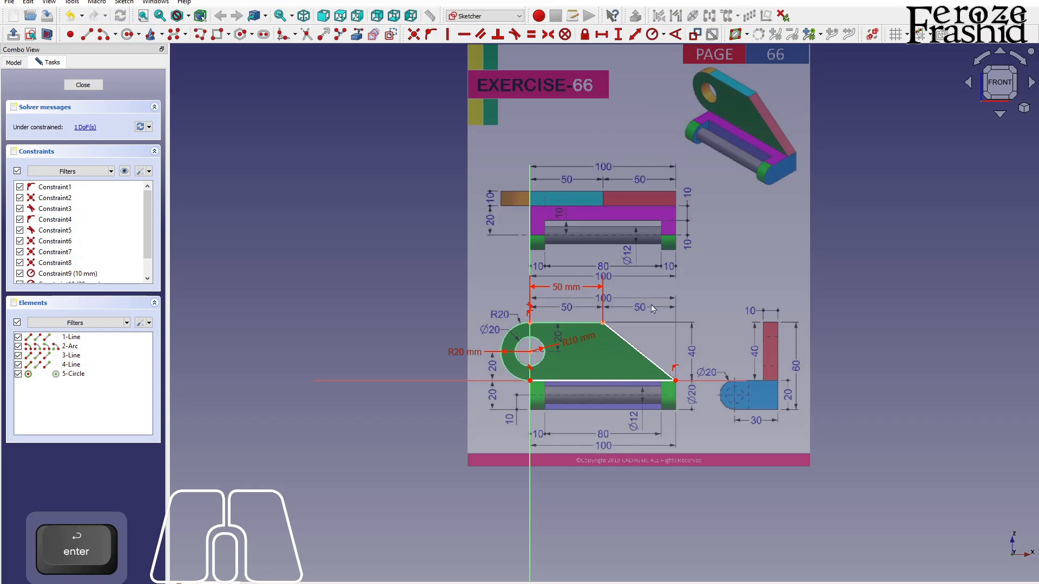
pyautogui.click(619, 384)
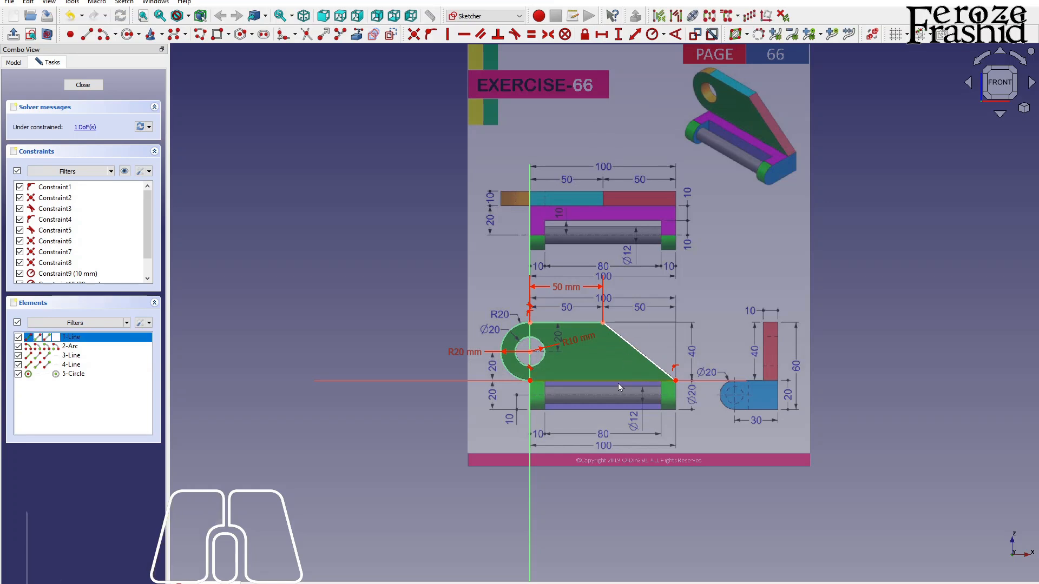
pyautogui.click(600, 35)
pyautogui.write('100')
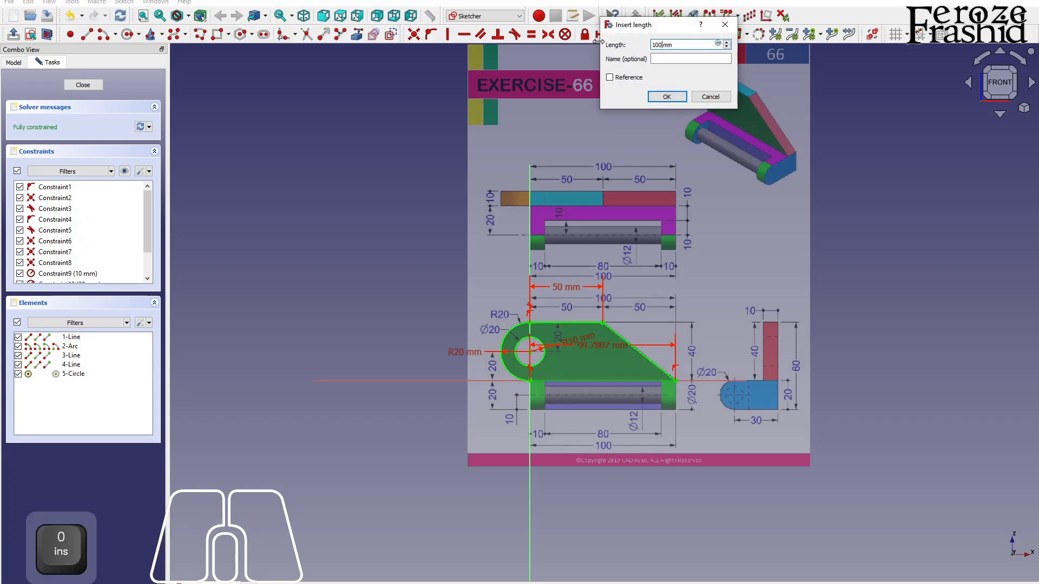
pyautogui.press('Return')
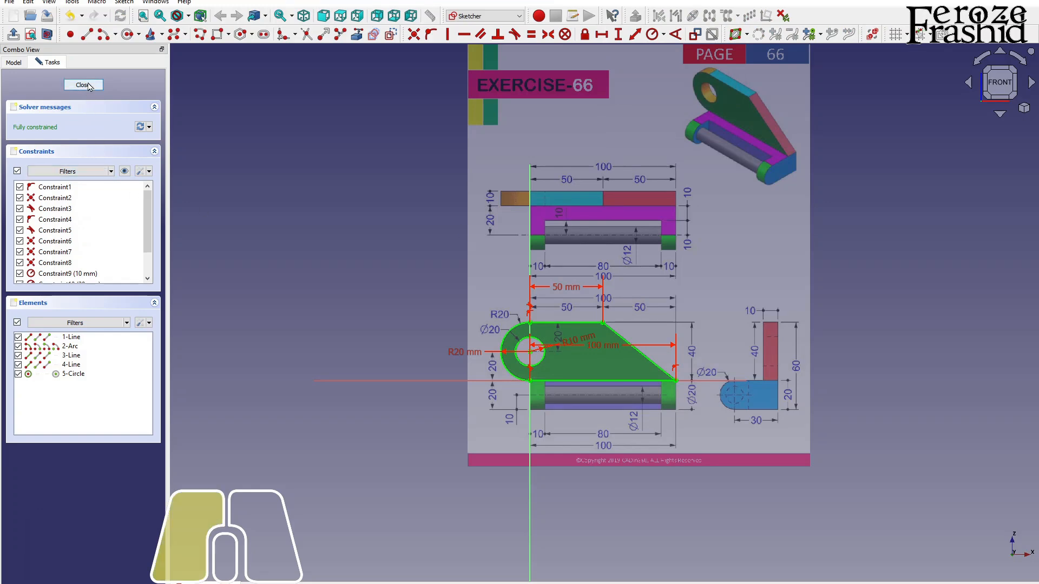
pyautogui.click(83, 85)
# - Extrude the plate sketch 10 mm along its normal as a solid
pyautogui.moveTo(600, 370)
pyautogui.keyDown('alt'); pyautogui.mouseDown()
pyautogui.moveTo(505, 399)
pyautogui.moveTo(568, 379)
pyautogui.mouseUp(); pyautogui.keyUp('alt')
pyautogui.click(53, 94)
pyautogui.click(233, 34)
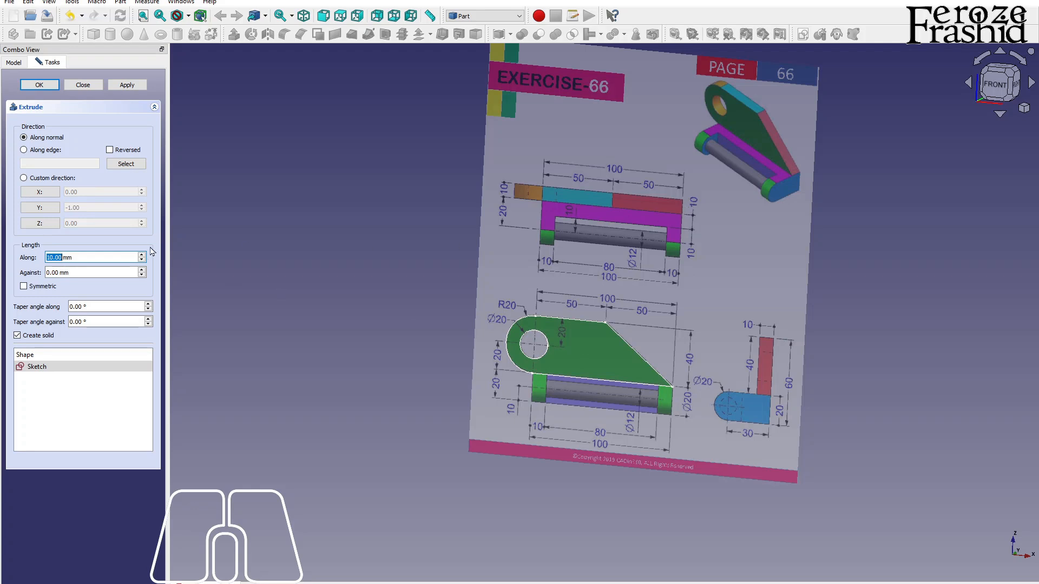
pyautogui.press('Return')
pyautogui.keyDown('alt'); pyautogui.moveTo(622, 395); pyautogui.dragTo(786, 406); pyautogui.keyUp('alt')
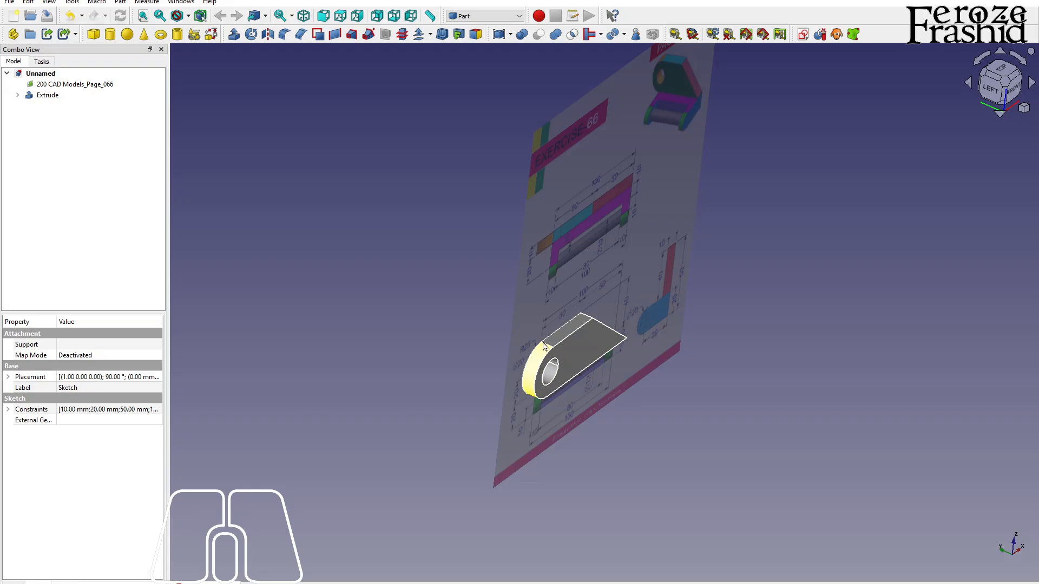
pyautogui.keyDown('alt'); pyautogui.moveTo(596, 358); pyautogui.dragTo(489, 305); pyautogui.keyUp('alt')
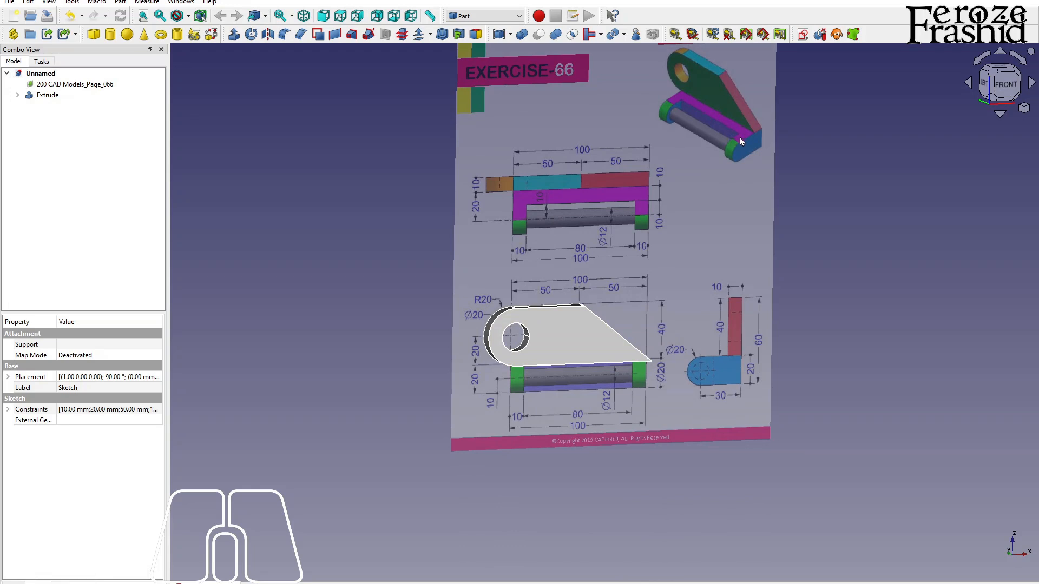
# - Reorient the Page_066 reference image onto the XY plane
pyautogui.keyDown('alt'); pyautogui.moveTo(982, 76); pyautogui.dragTo(950, 119); pyautogui.keyUp('alt')
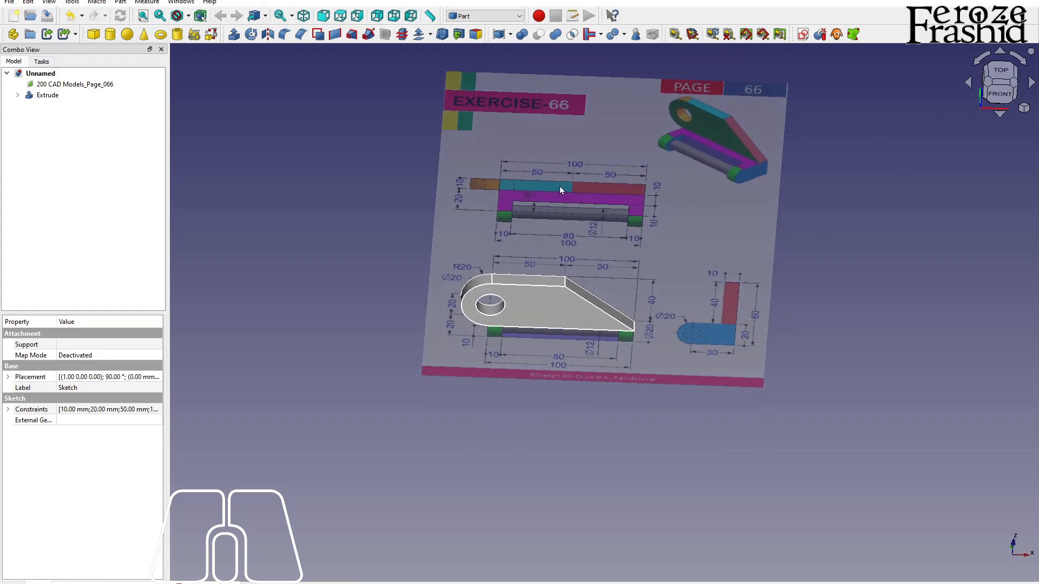
pyautogui.doubleClick(91, 85)
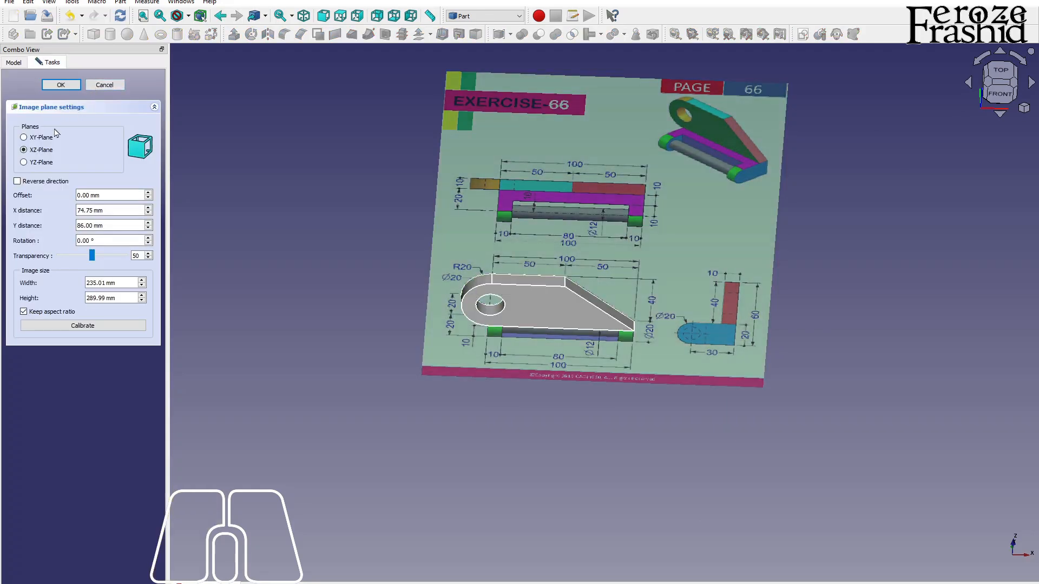
pyautogui.click(60, 84)
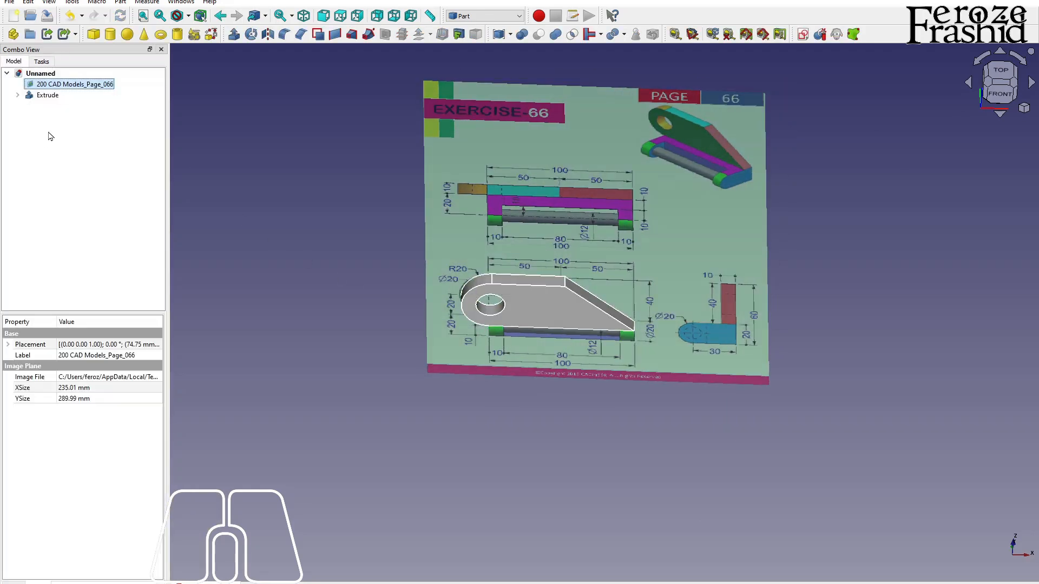
pyautogui.press('alt')
# - Move the reference image along Y until its top-view drawing lines up with the extruded plate seen from above
pyautogui.click(999, 73)
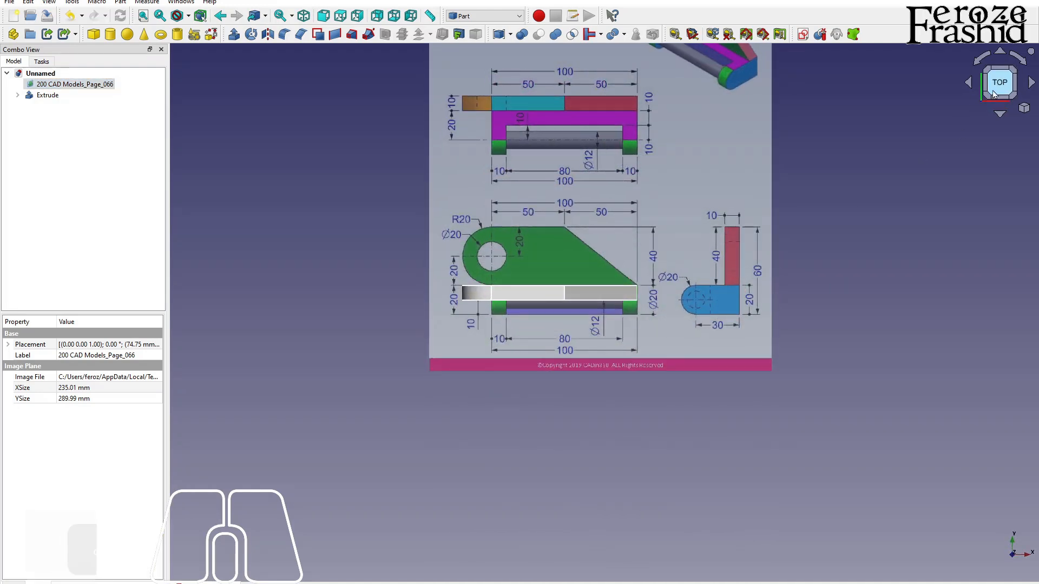
pyautogui.scroll(-5, 563, 335)
pyautogui.scroll(5, 566, 345)
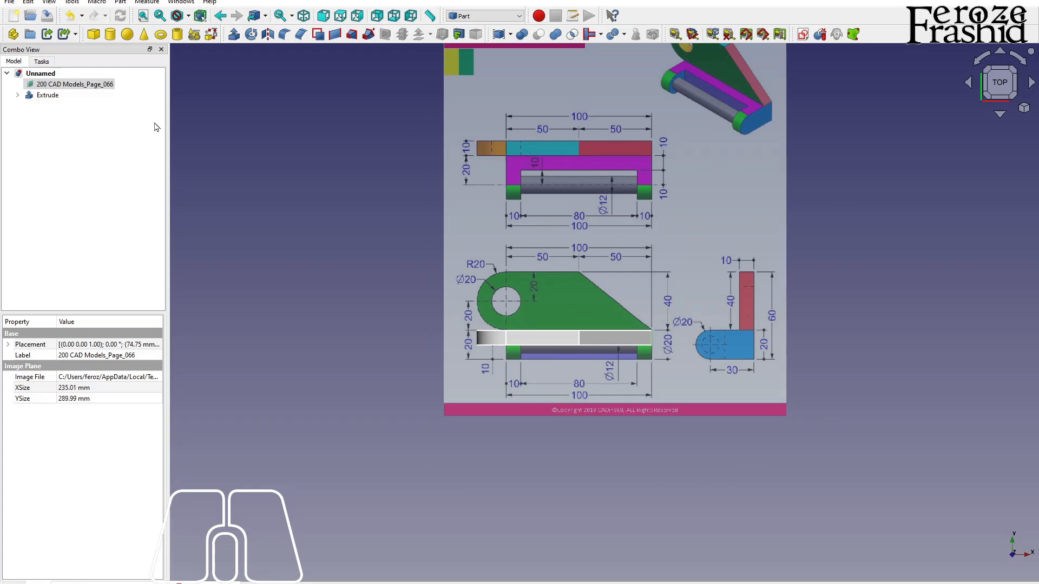
pyautogui.rightClick(82, 85)
pyautogui.click(105, 106)
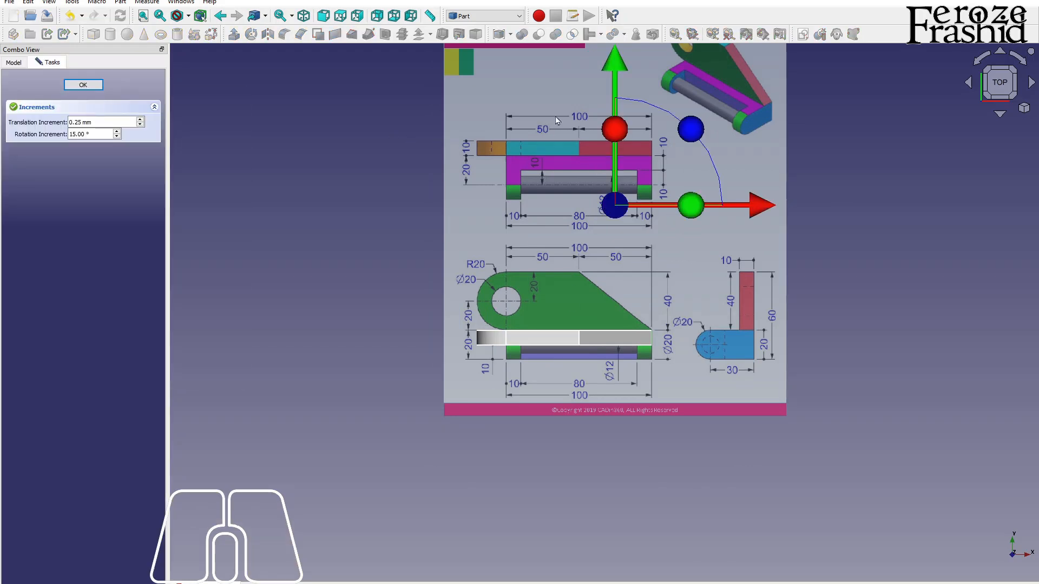
pyautogui.moveTo(625, 61); pyautogui.dragTo(605, 260)
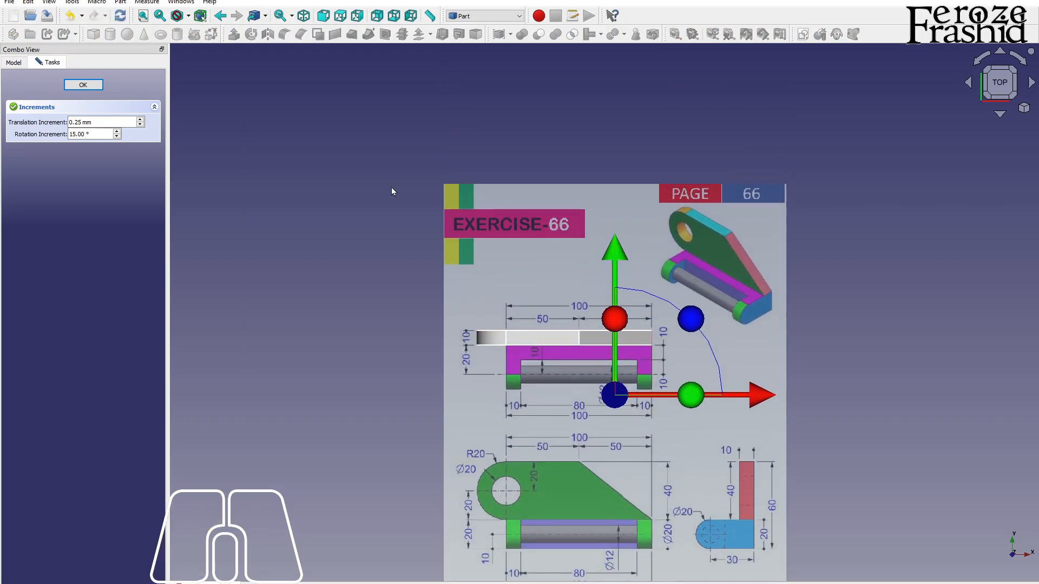
pyautogui.click(83, 84)
pyautogui.scroll(2, 596, 428)
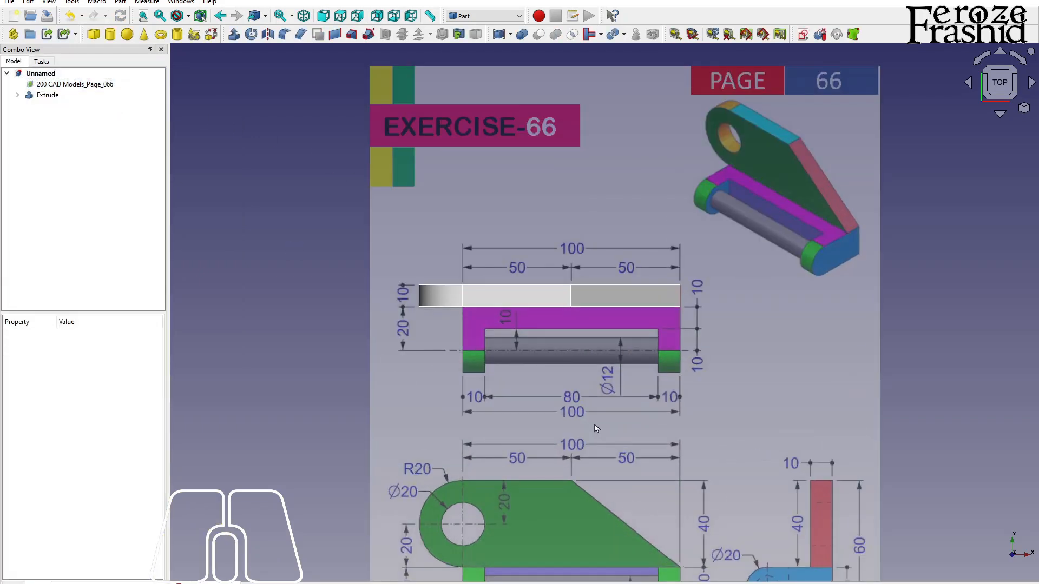
# - Check the origin with the axis cross and create a new sketch on the XY plane with zero offset
pyautogui.press('a')
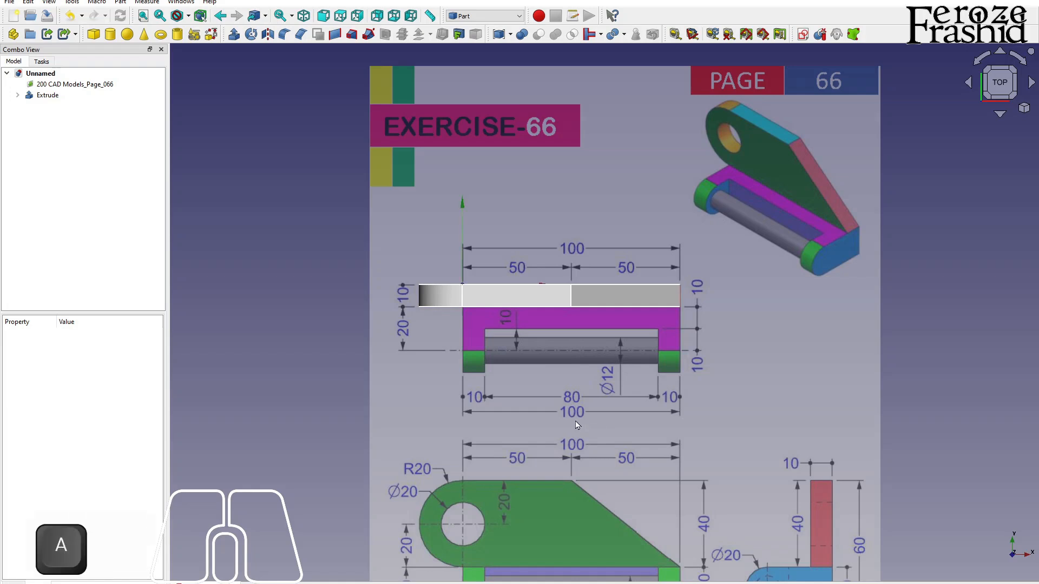
pyautogui.press('c')
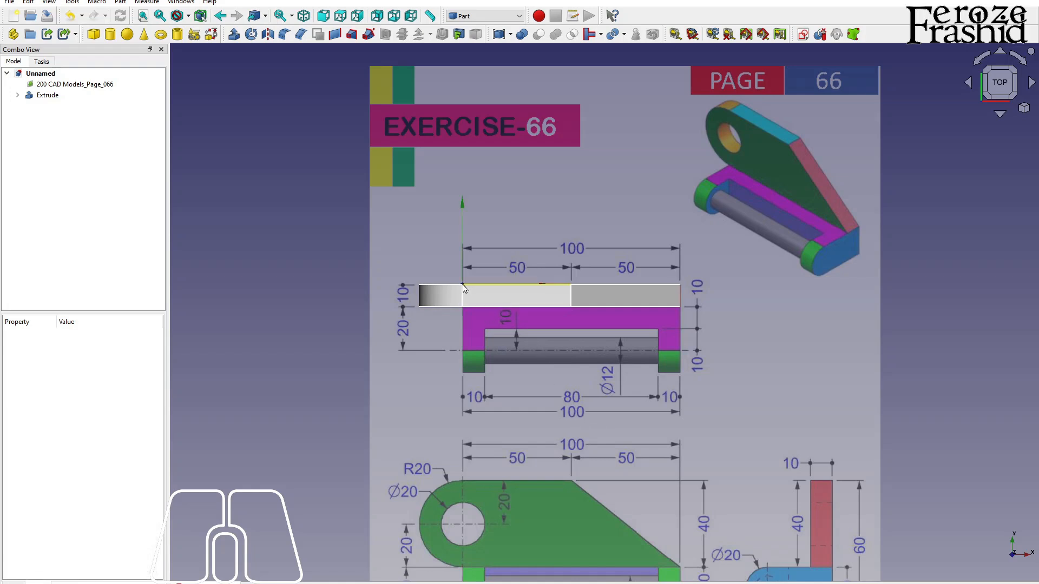
pyautogui.press('a')
pyautogui.press('c')
pyautogui.click(932, 135)
pyautogui.click(808, 40)
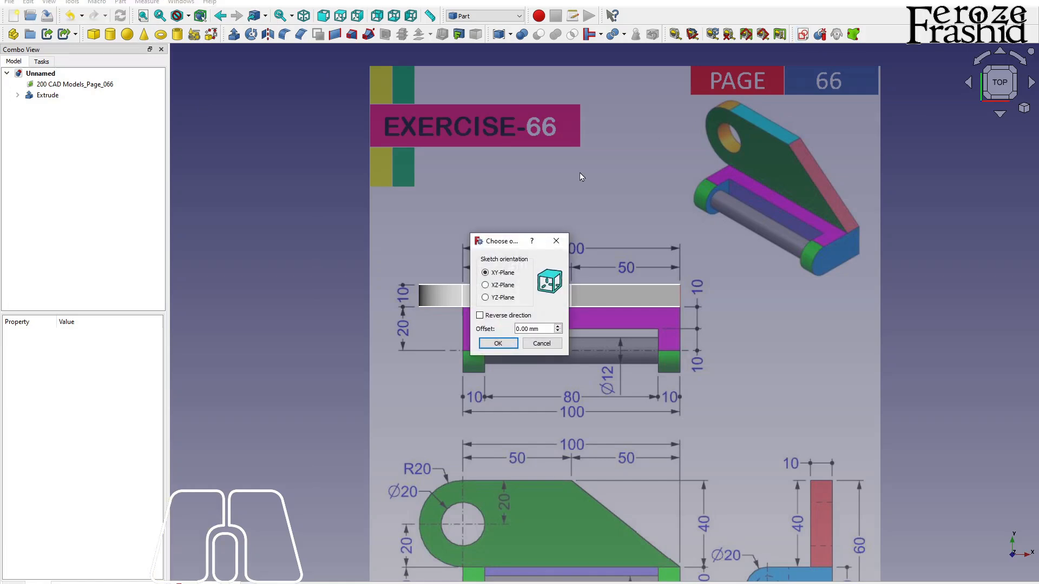
pyautogui.click(498, 344)
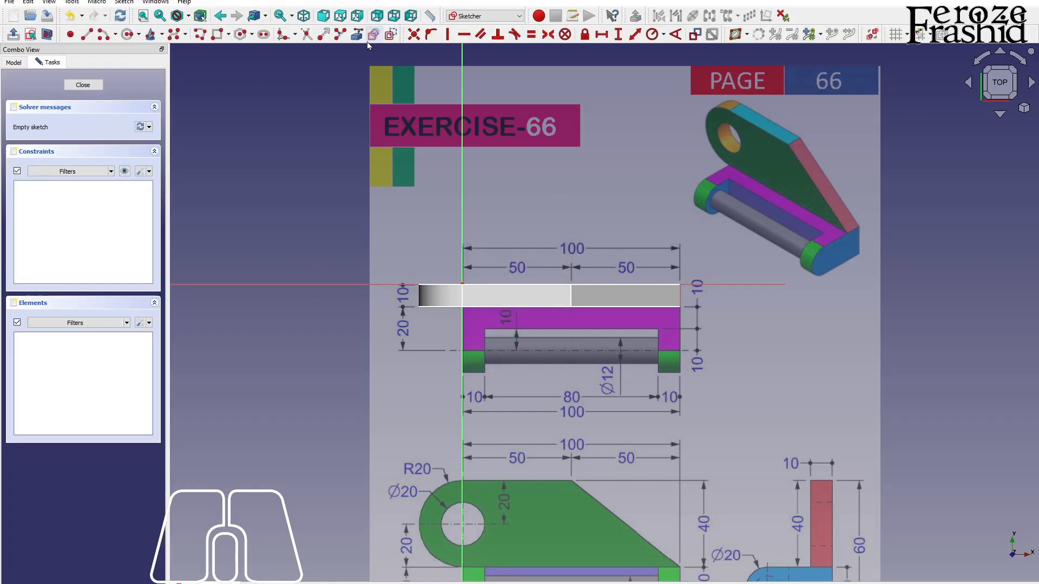
# - Reference both segments of the plate's back edge as external geometry in the sketch
pyautogui.click(571, 283)
pyautogui.click(680, 283)
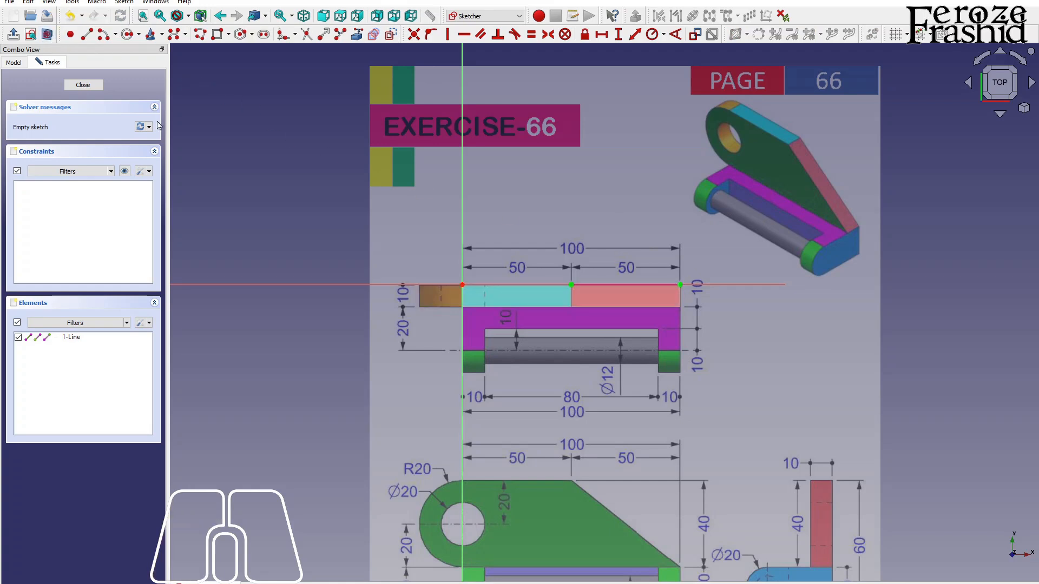
pyautogui.rightClick(231, 184)
# - Draw a rectangle about 100 by 20 mm from the origin and make its upper right corner coincident with the plate edge's endpoint
pyautogui.click(216, 34)
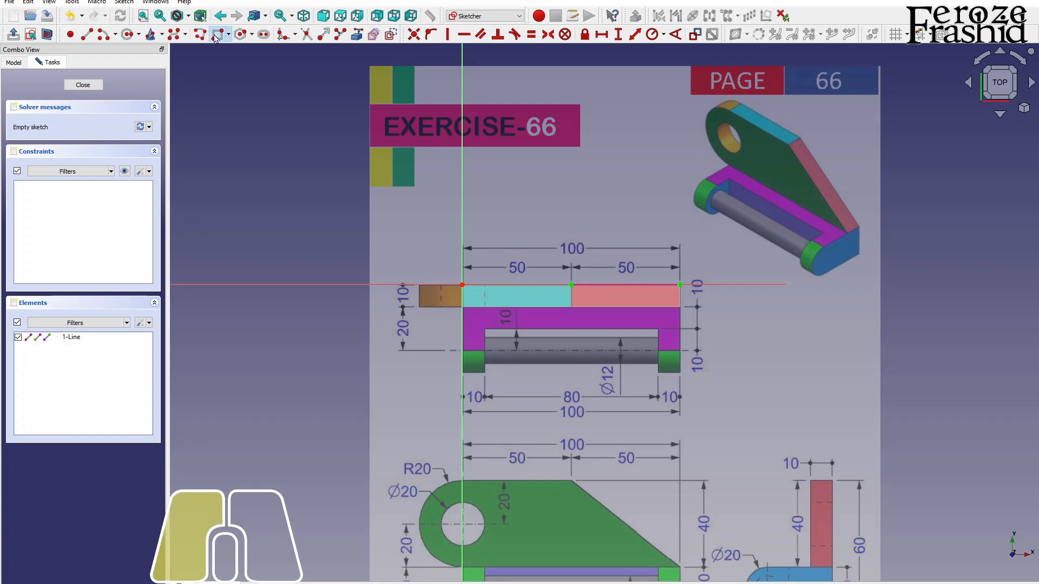
pyautogui.click(462, 285)
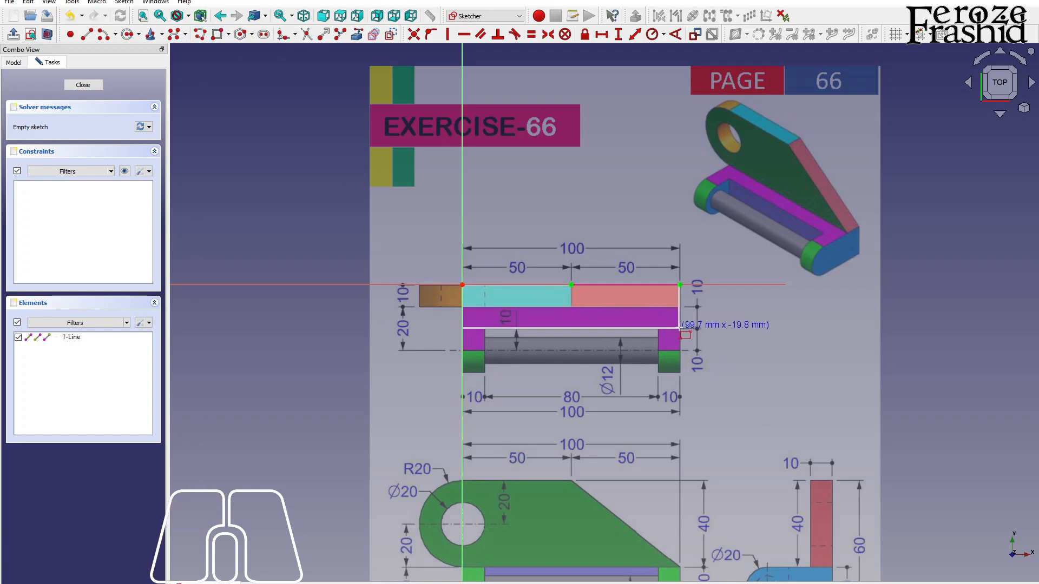
pyautogui.click(679, 328)
pyautogui.rightClick(681, 307)
pyautogui.moveTo(668, 270); pyautogui.dragTo(690, 294)
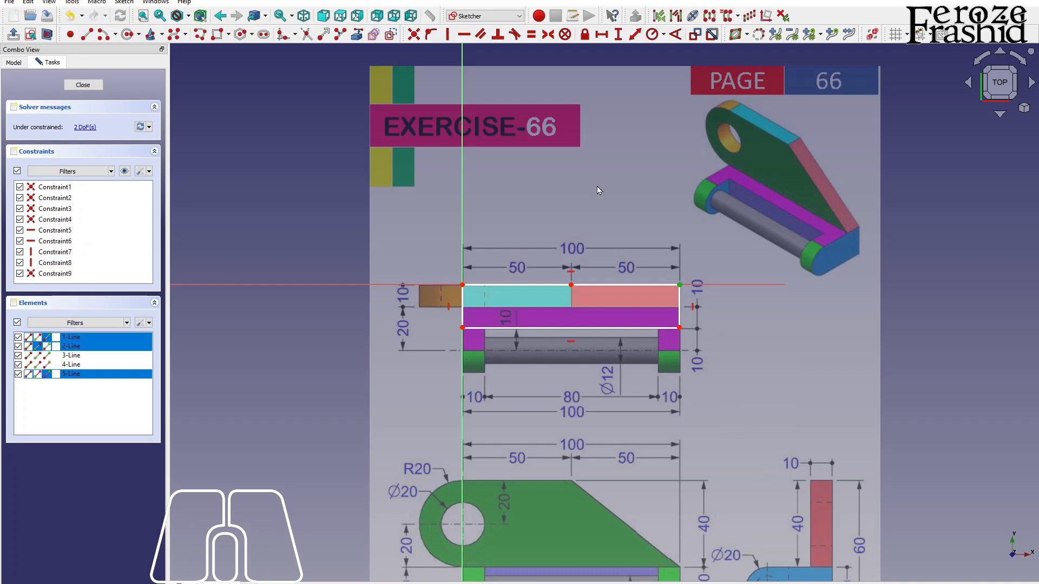
pyautogui.click(414, 34)
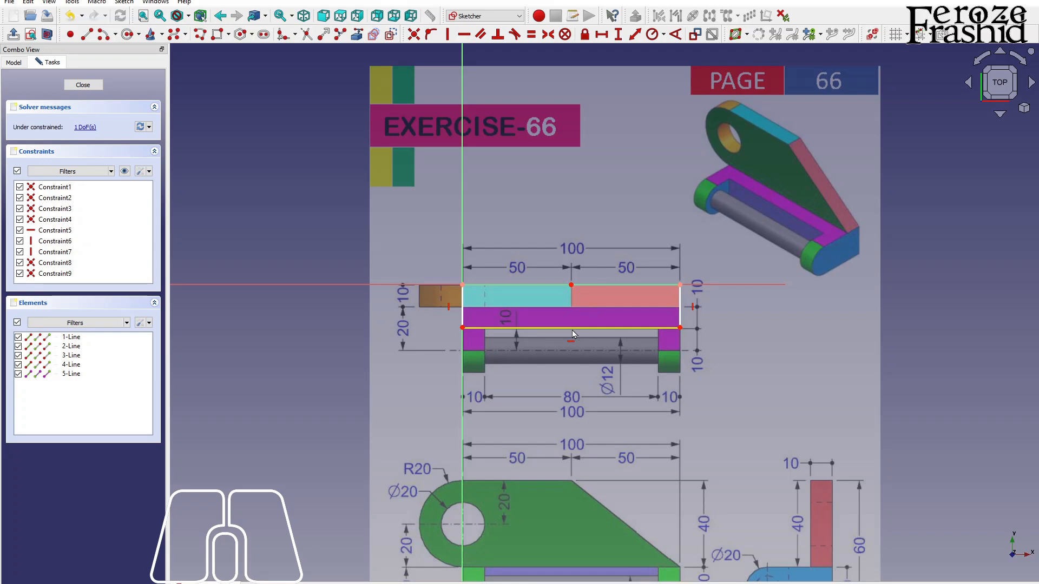
# - Draw two narrow leg rectangles extending down from the base rectangle's lower left and lower right corners
pyautogui.click(217, 34)
pyautogui.click(462, 328)
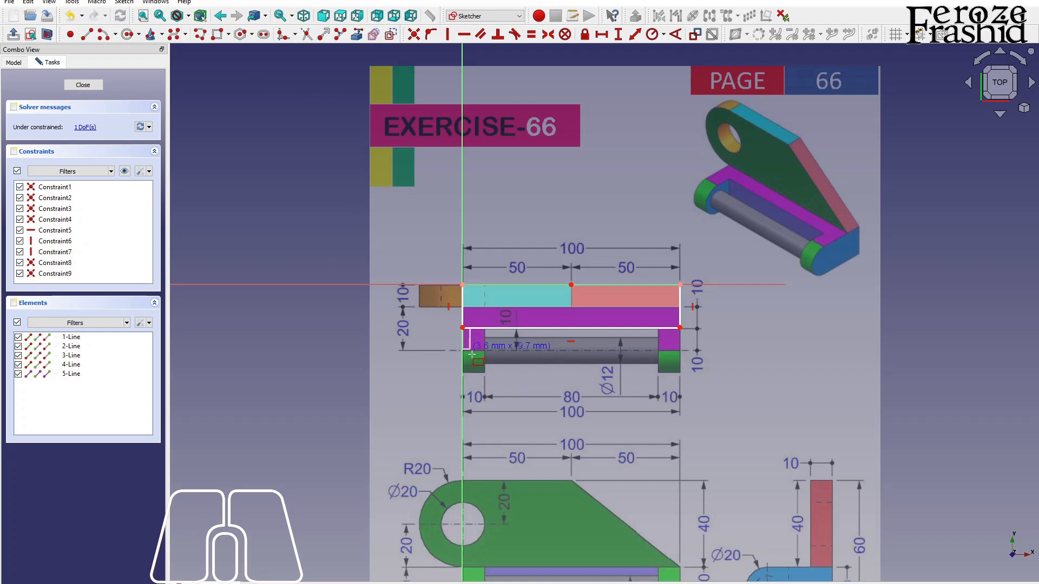
pyautogui.click(484, 371)
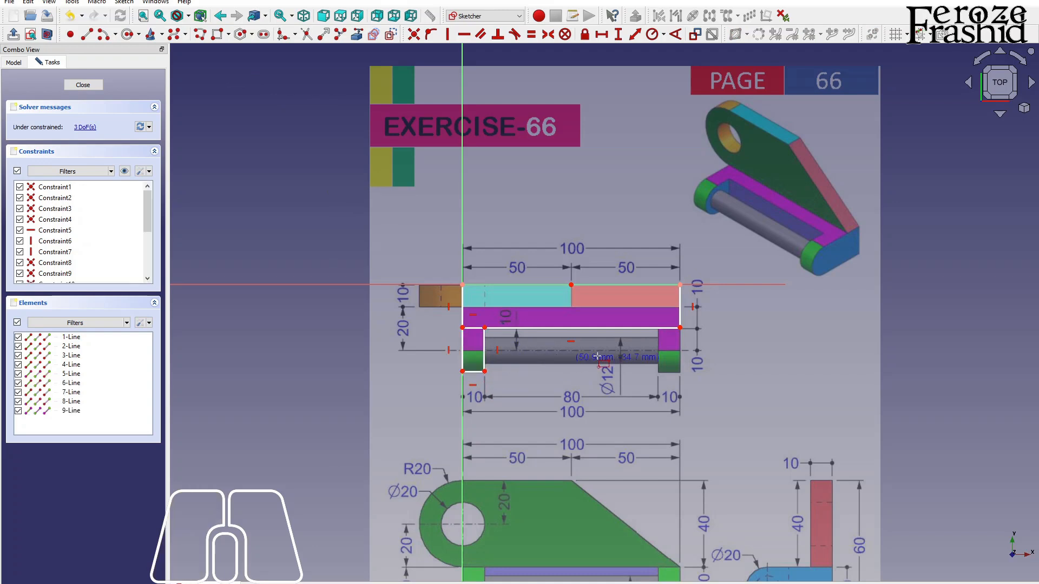
pyautogui.click(680, 327)
pyautogui.click(657, 374)
pyautogui.rightClick(730, 357)
# - Trim the shared edge segments where the two legs meet the base rectangle
pyautogui.click(317, 37)
pyautogui.click(464, 327)
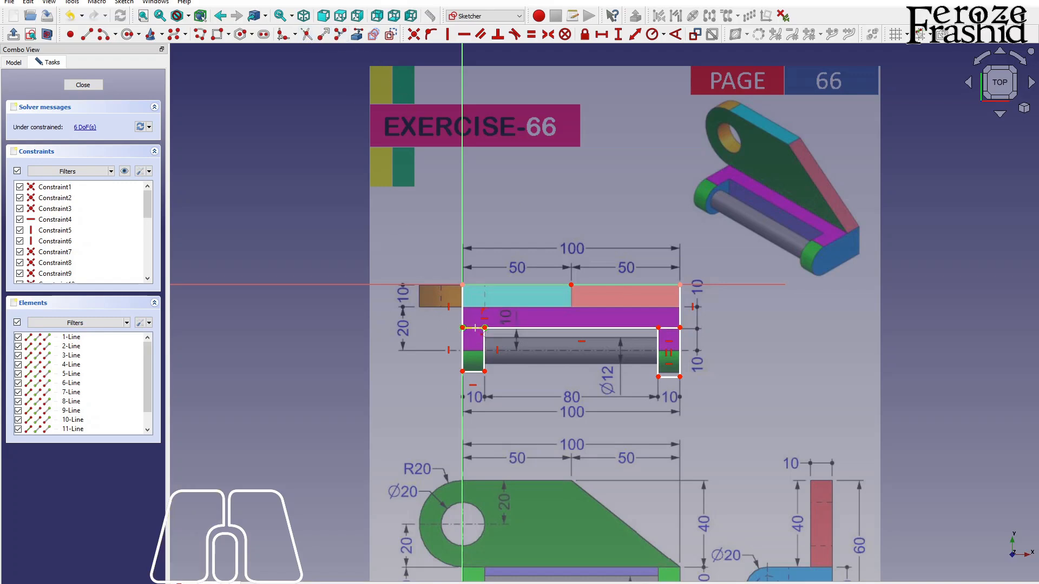
pyautogui.click(672, 330)
# - Move the inner horizontal edge up and make both its ends coincident with the legs' inner sides
pyautogui.moveTo(658, 331); pyautogui.dragTo(659, 323)
pyautogui.click(485, 323)
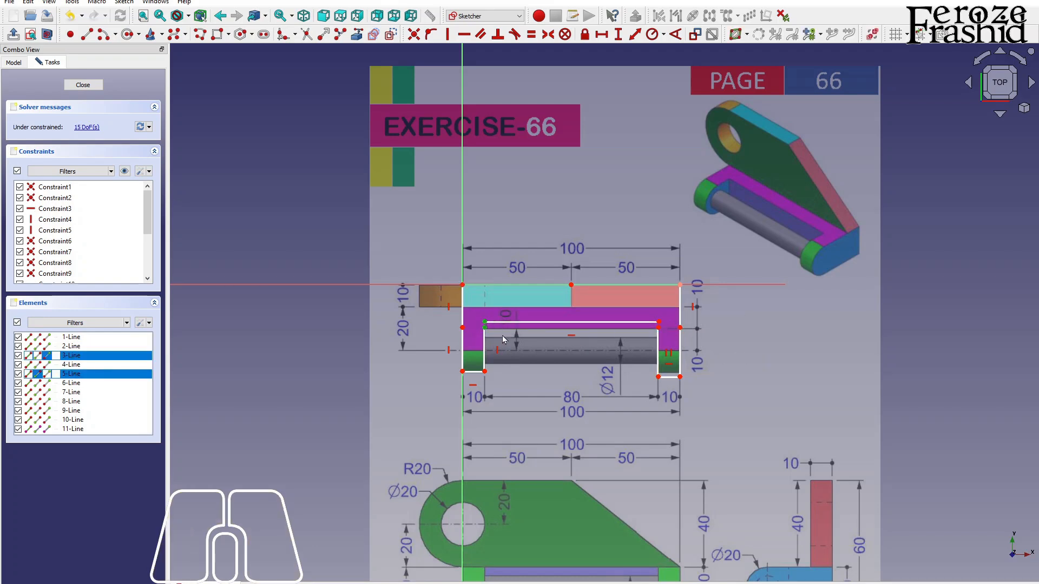
pyautogui.click(413, 35)
pyautogui.click(658, 322)
pyautogui.click(414, 35)
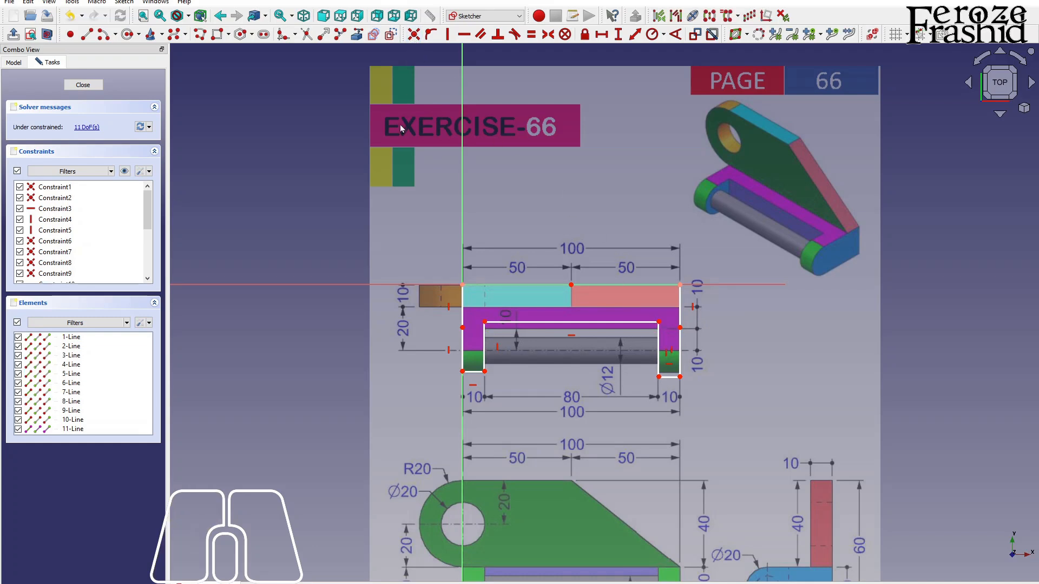
# - Delete the short upper left side segment and make the left leg's outer side coincident with the origin
pyautogui.click(462, 316)
pyautogui.press('Delete')
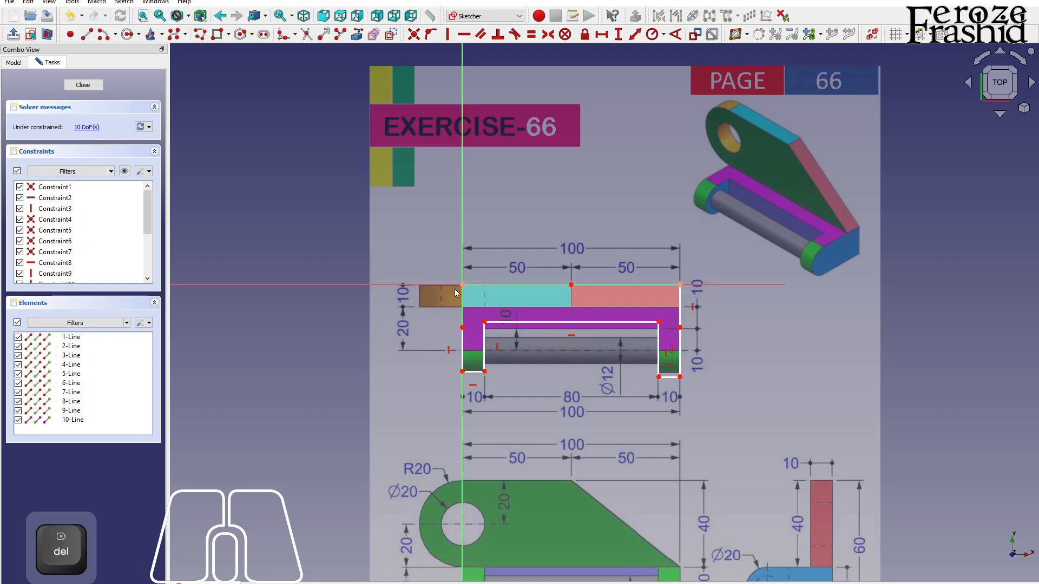
pyautogui.click(462, 284)
pyautogui.click(463, 327)
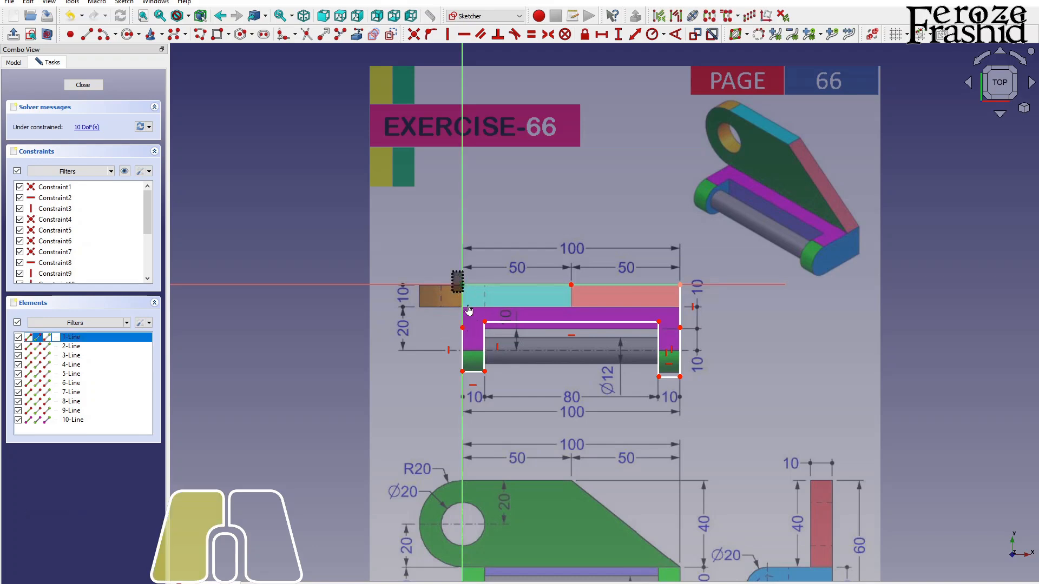
pyautogui.click(413, 35)
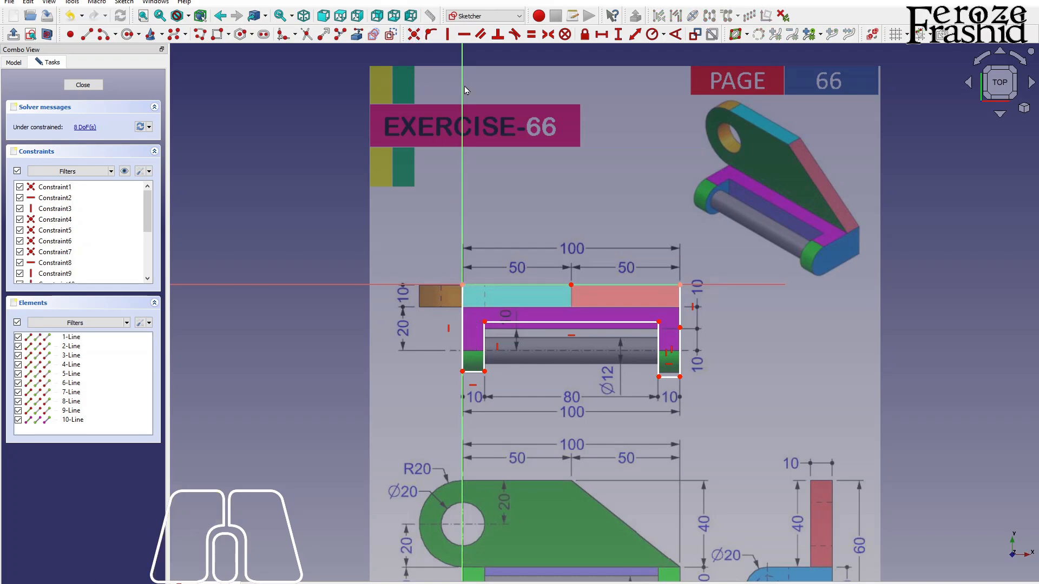
# - Delete the short upper right side segment and make the right leg's outer side coincident with the plate edge's endpoint
pyautogui.click(681, 315)
pyautogui.press('Delete')
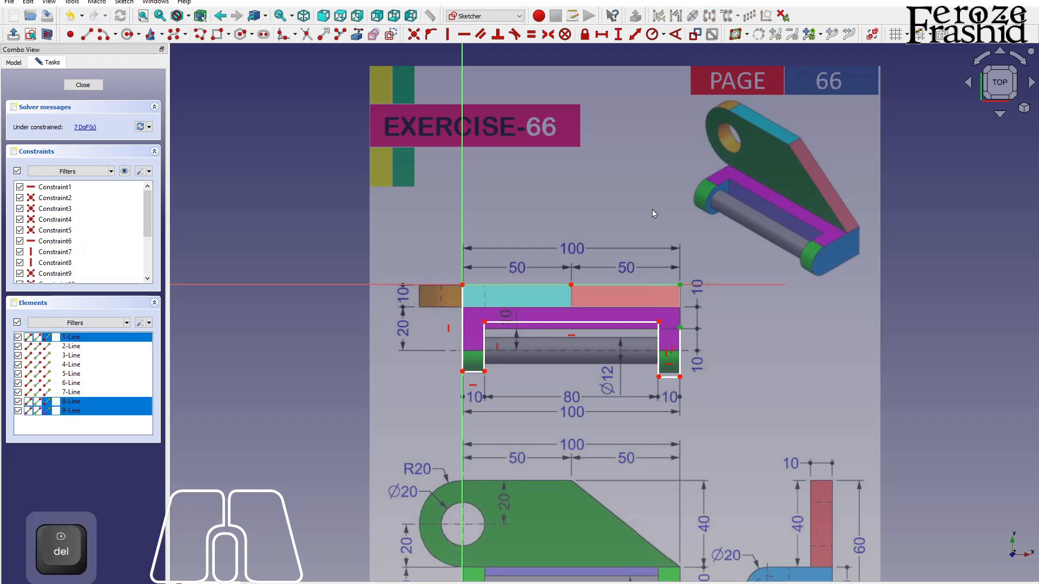
pyautogui.click(414, 34)
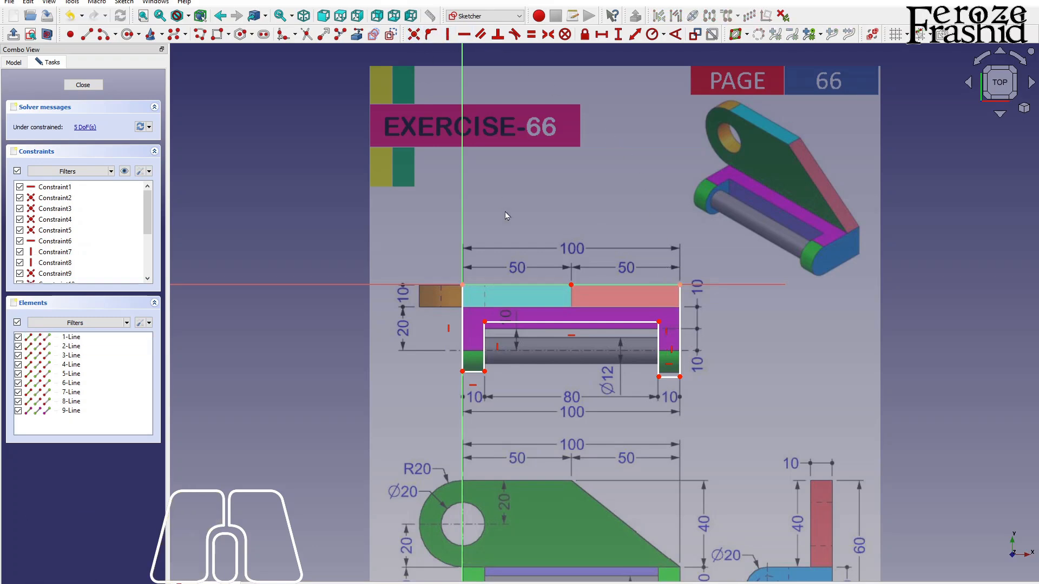
# - Constrain the profile's left outer side to a vertical length of 40 mm
pyautogui.click(463, 330)
pyautogui.scroll(-2, 470, 417)
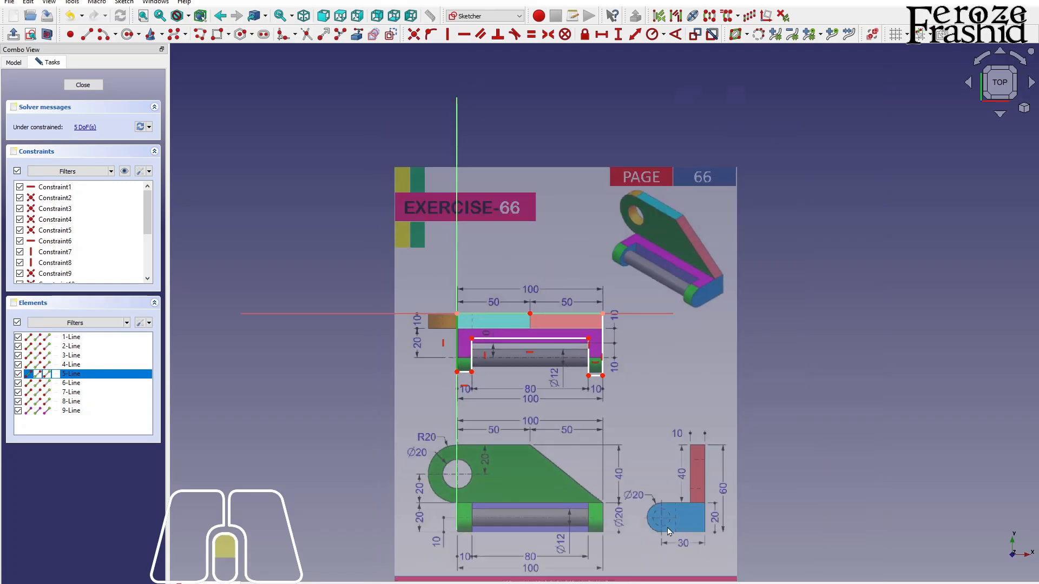
pyautogui.scroll(2, 693, 501)
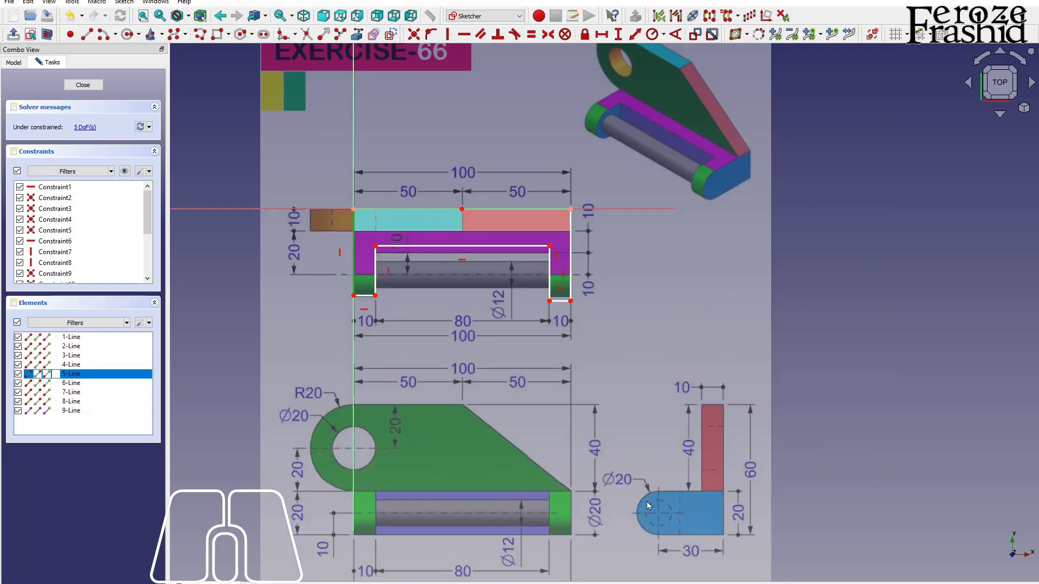
pyautogui.scroll(3, 647, 502)
pyautogui.scroll(-3, 767, 529)
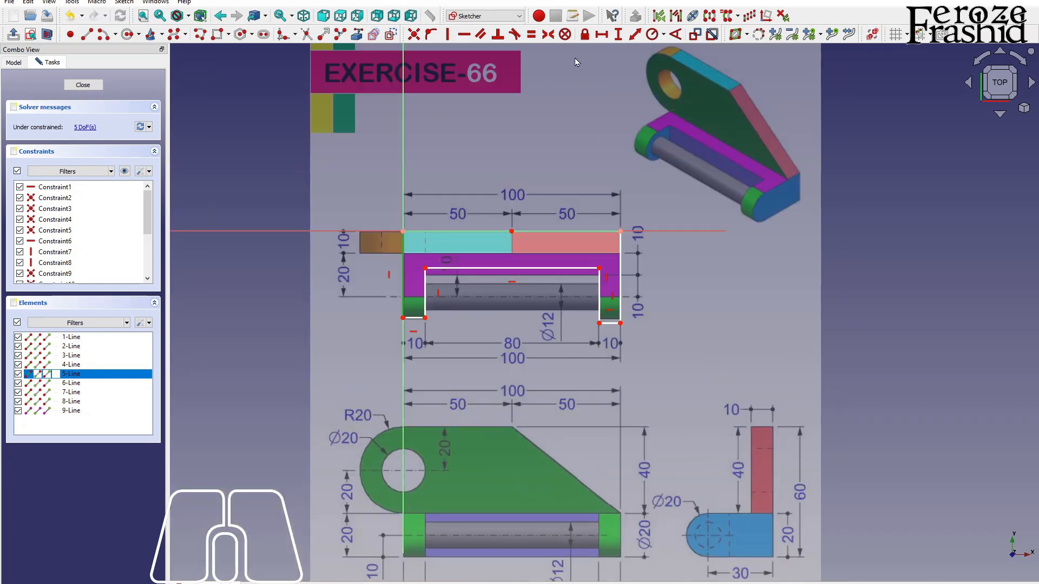
pyautogui.click(617, 34)
pyautogui.write('4mm')
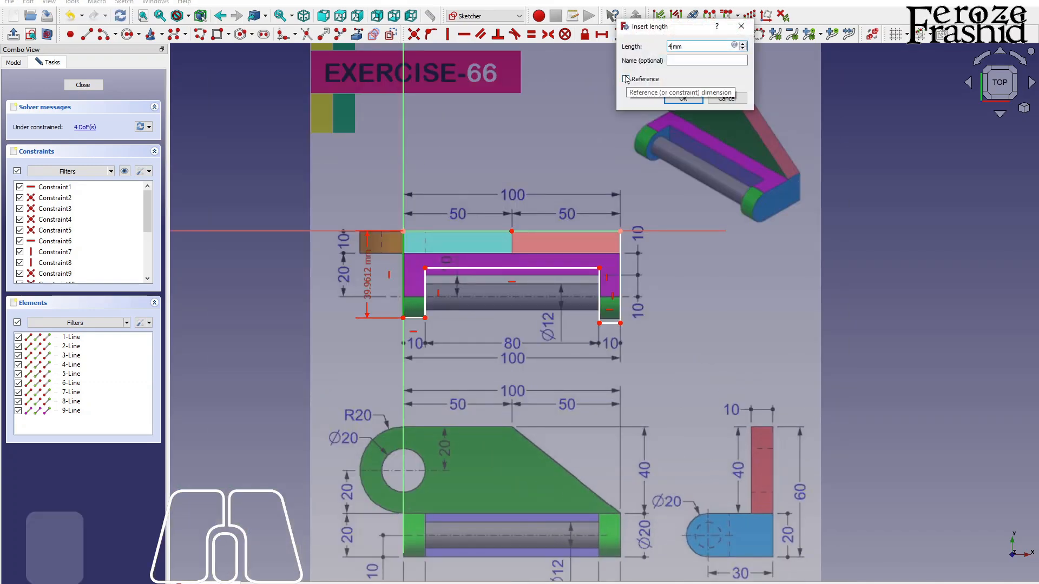
pyautogui.write('0')
pyautogui.press('Return')
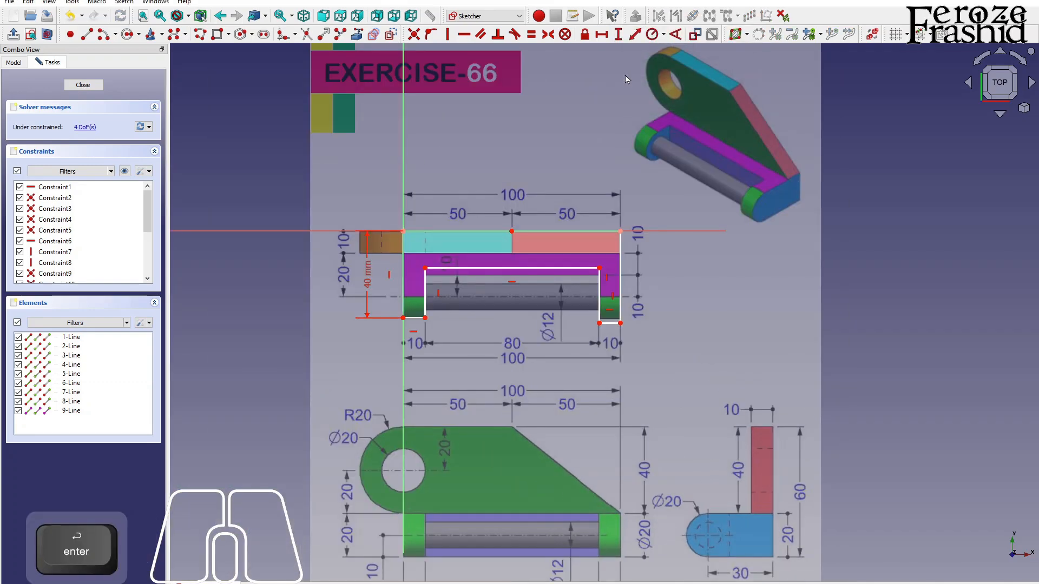
# - Make the left and right outer sides equal in length and shift the inner horizontal edge down slightly
pyautogui.click(619, 259)
pyautogui.click(404, 268)
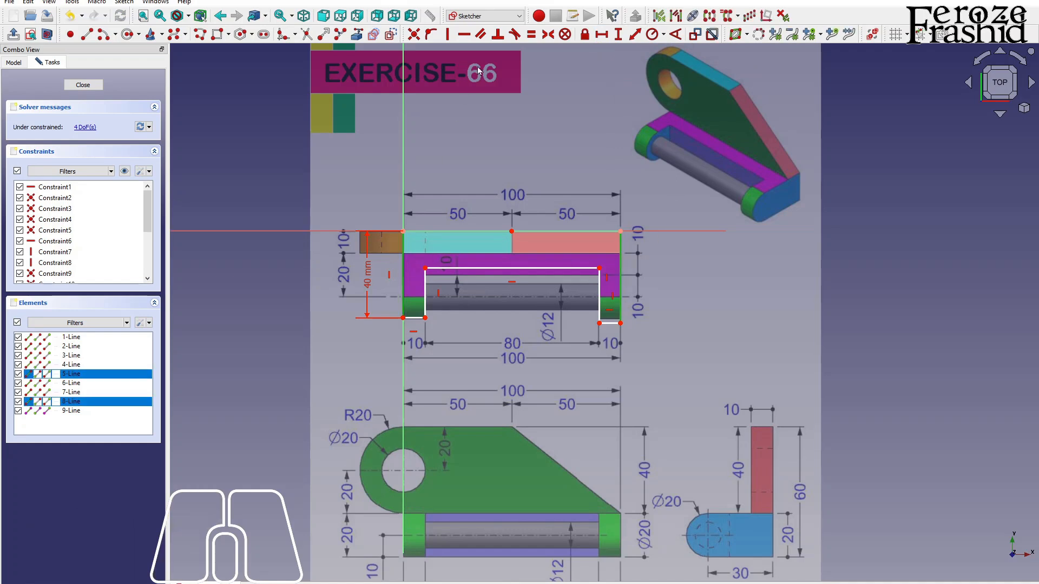
pyautogui.click(532, 34)
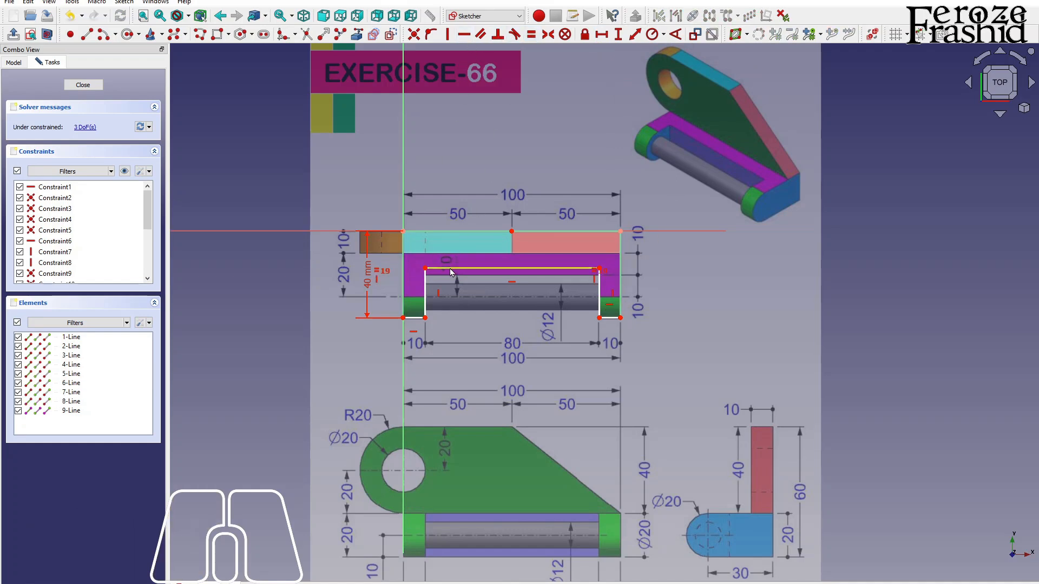
pyautogui.moveTo(450, 269); pyautogui.dragTo(452, 274)
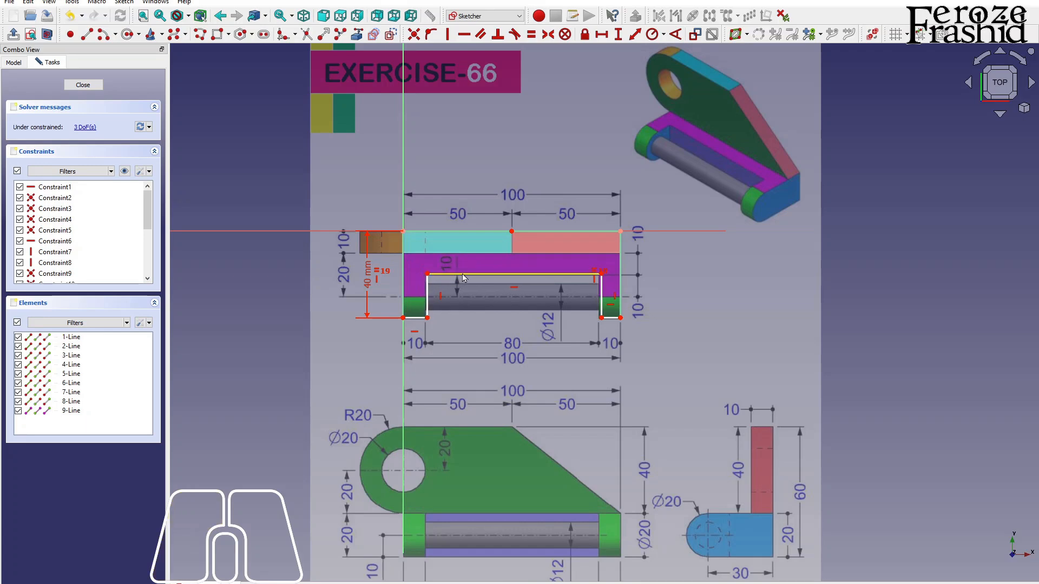
# - Constrain the inner horizontal edge of the U-shaped profile to a horizontal length of 80 mm
pyautogui.click(462, 273)
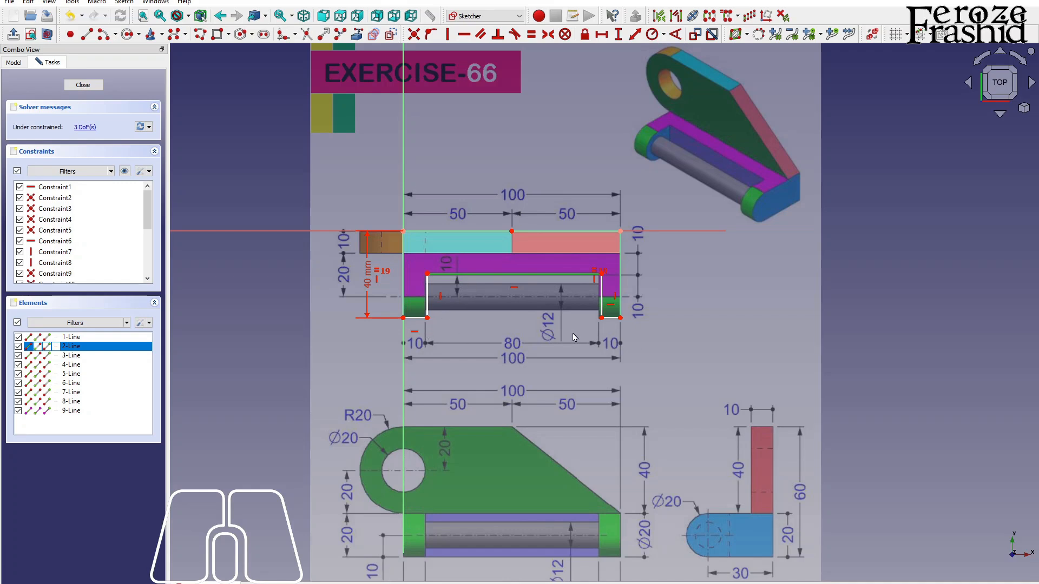
pyautogui.click(600, 35)
pyautogui.write('80')
pyautogui.press('Return')
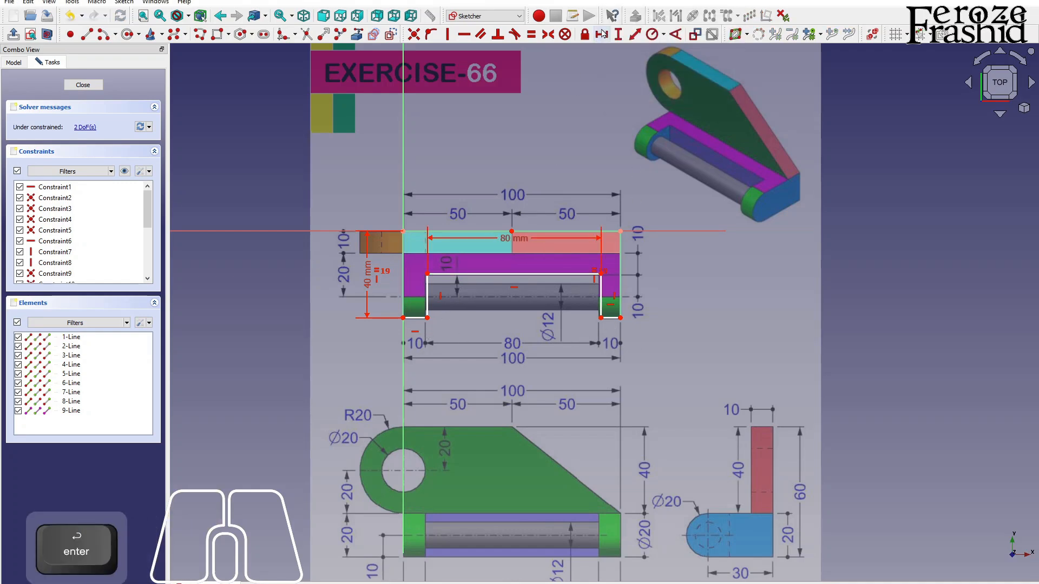
# - Constrain the profile's left inner side to a vertical length of 20 mm
pyautogui.moveTo(433, 276); pyautogui.dragTo(434, 289)
pyautogui.click(425, 292)
pyautogui.click(618, 34)
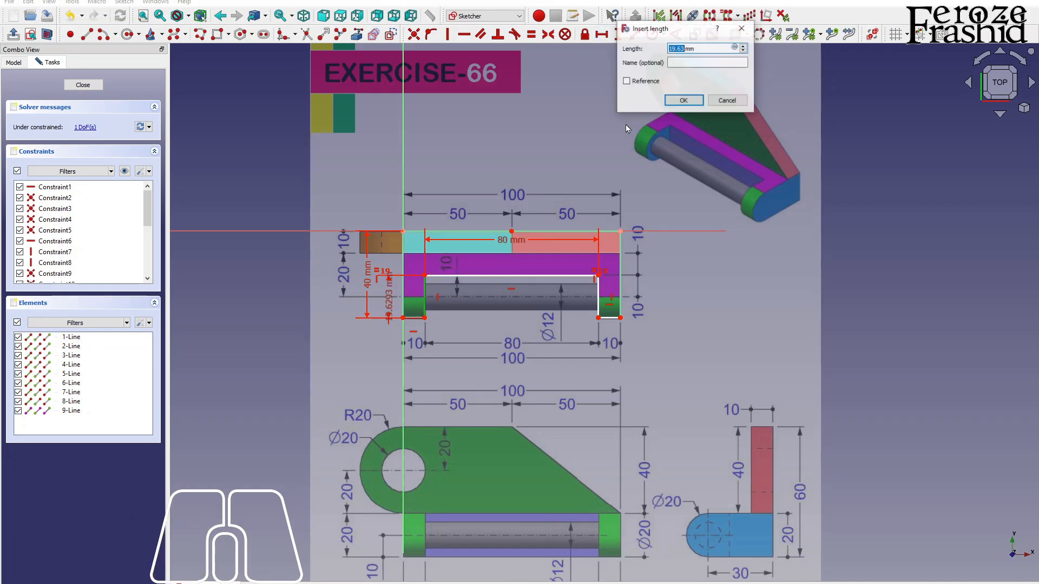
pyautogui.write('20')
pyautogui.press('Return')
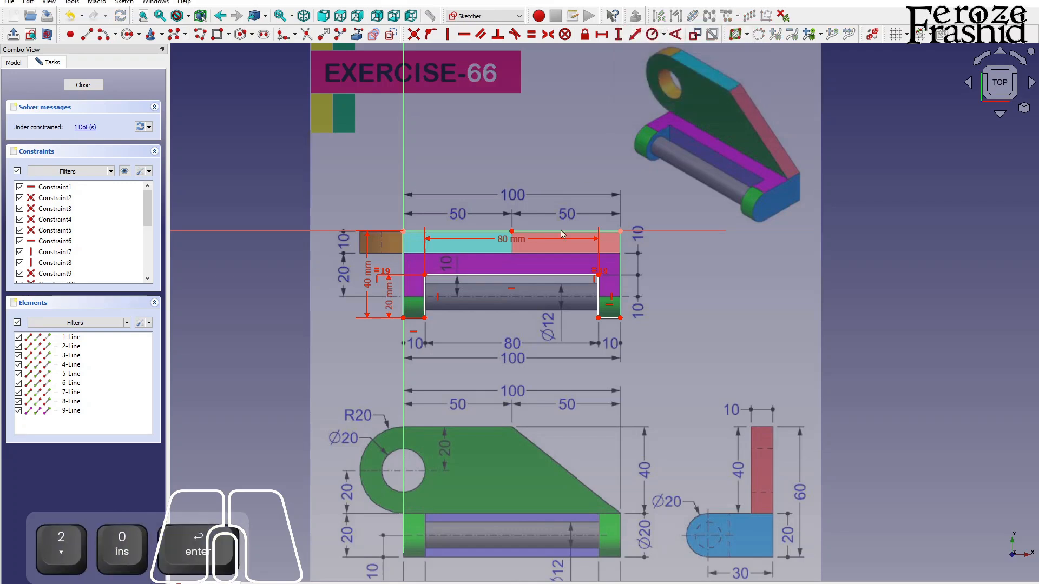
pyautogui.click(425, 301)
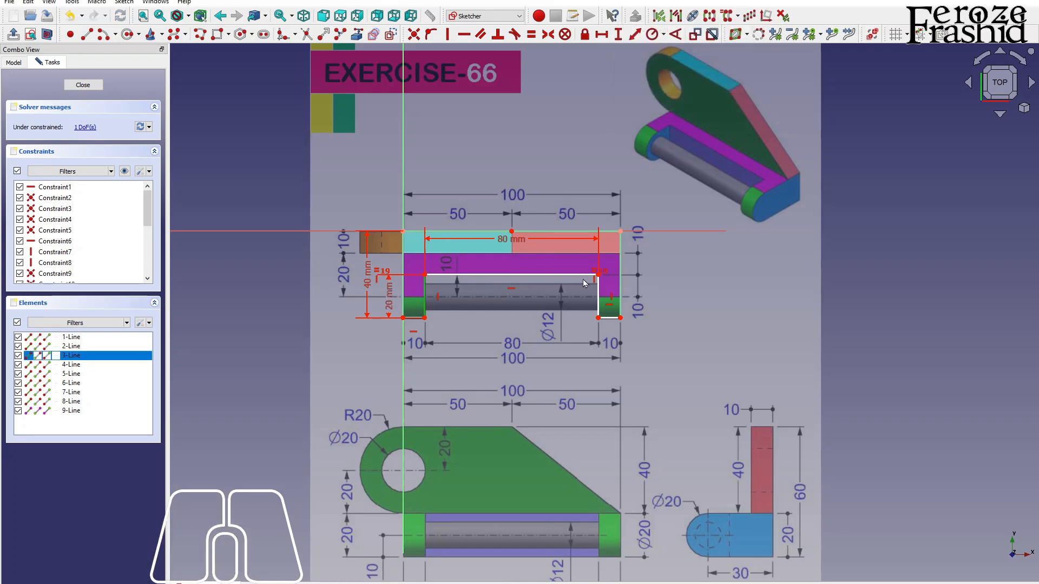
pyautogui.click(598, 292)
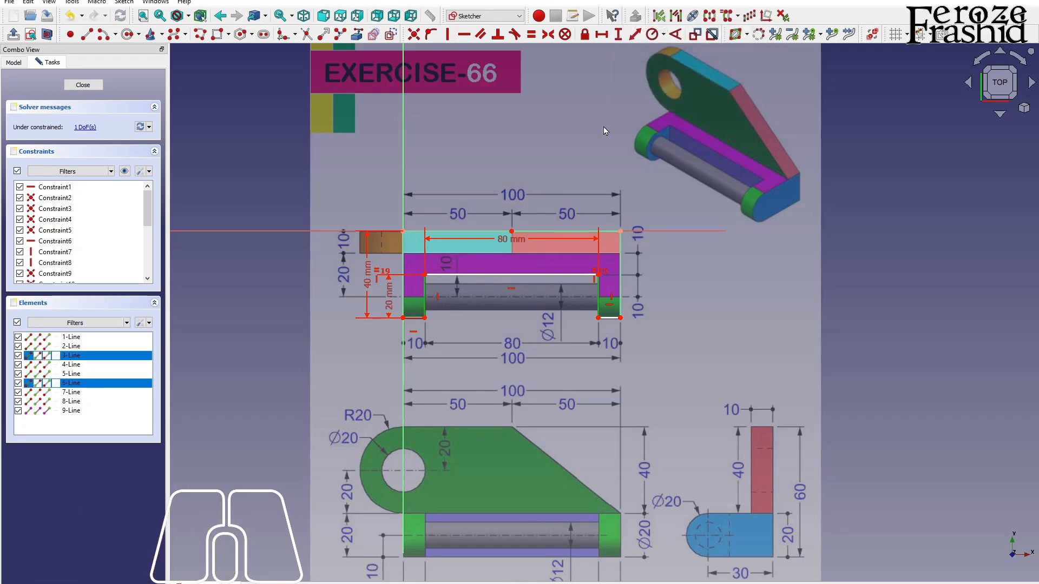
pyautogui.click(531, 34)
# - Make the short bottom edges of the two legs equal in length and close the sketch
pyautogui.click(419, 319)
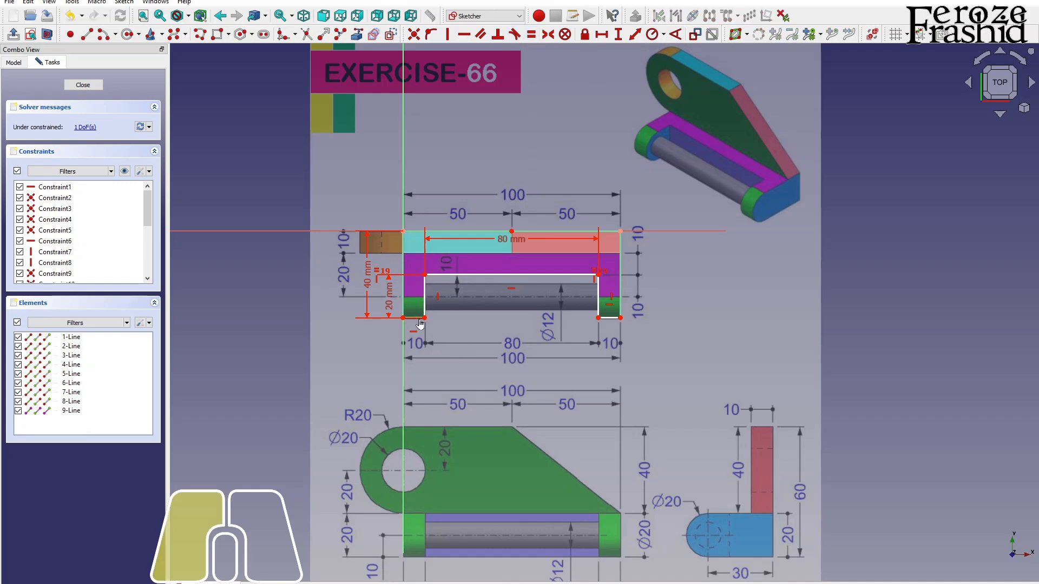
pyautogui.click(615, 320)
pyautogui.click(531, 34)
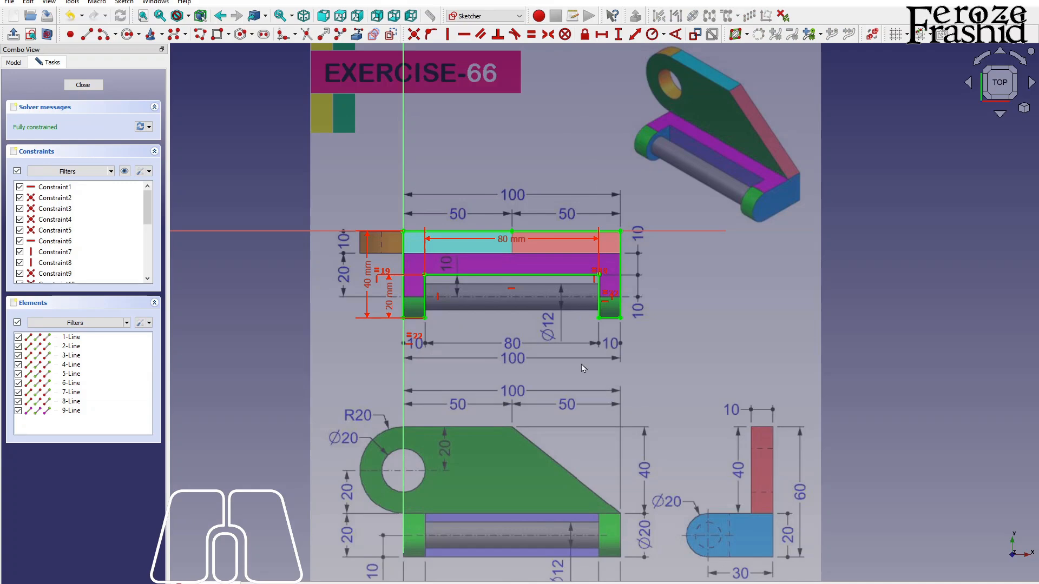
pyautogui.click(83, 86)
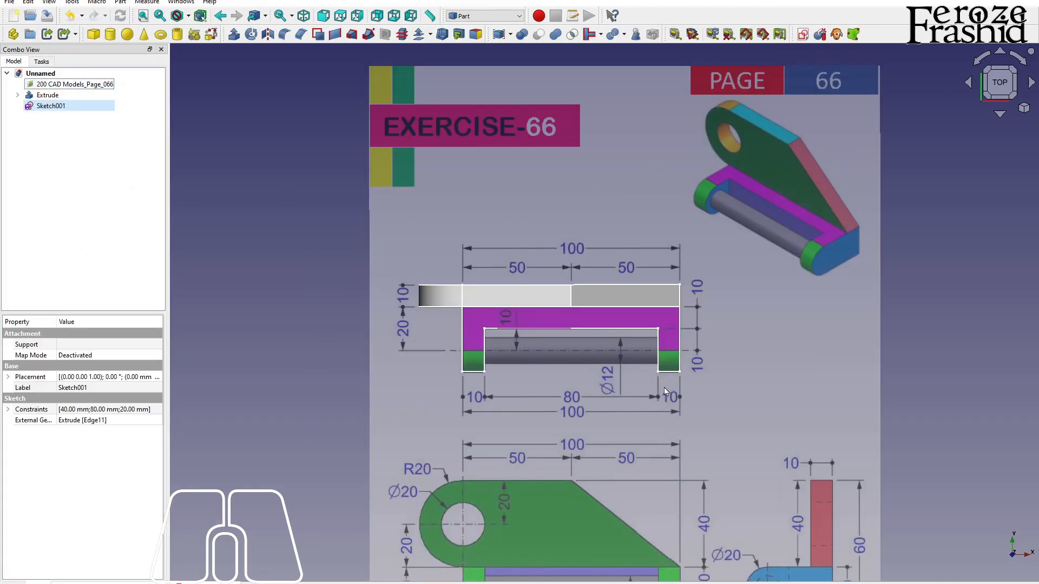
# - Compare the plate and base sketch with the reference drawing, and hide the drawing image
pyautogui.press('alt')
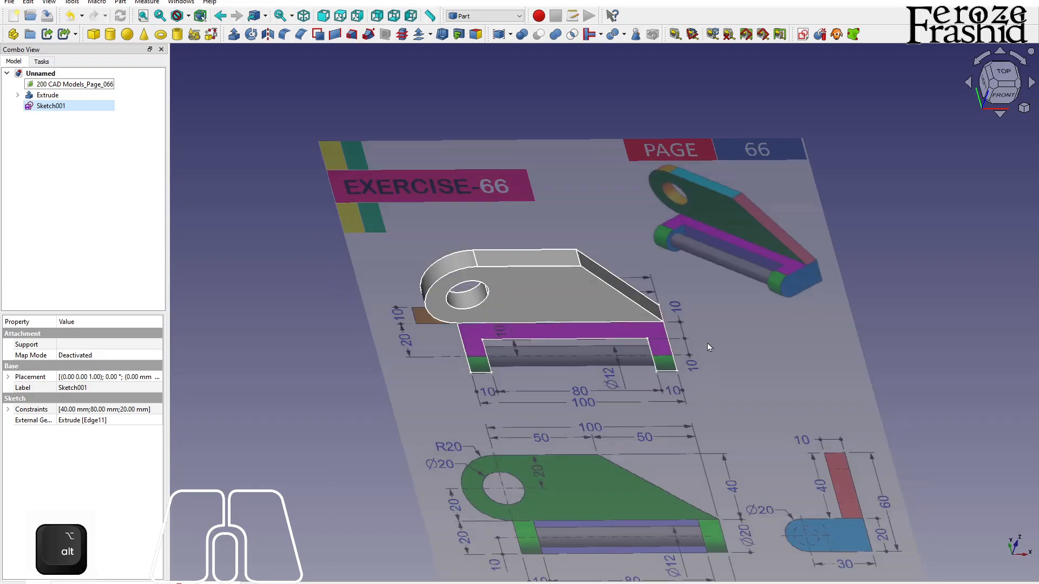
pyautogui.click(724, 365)
pyautogui.press('space')
pyautogui.press('alt')
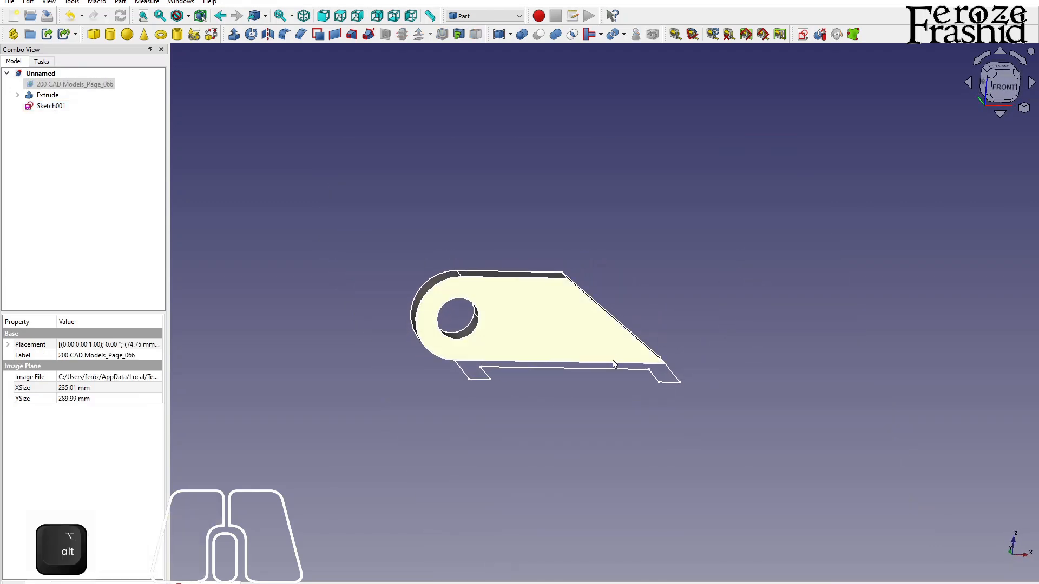
pyautogui.press('space')
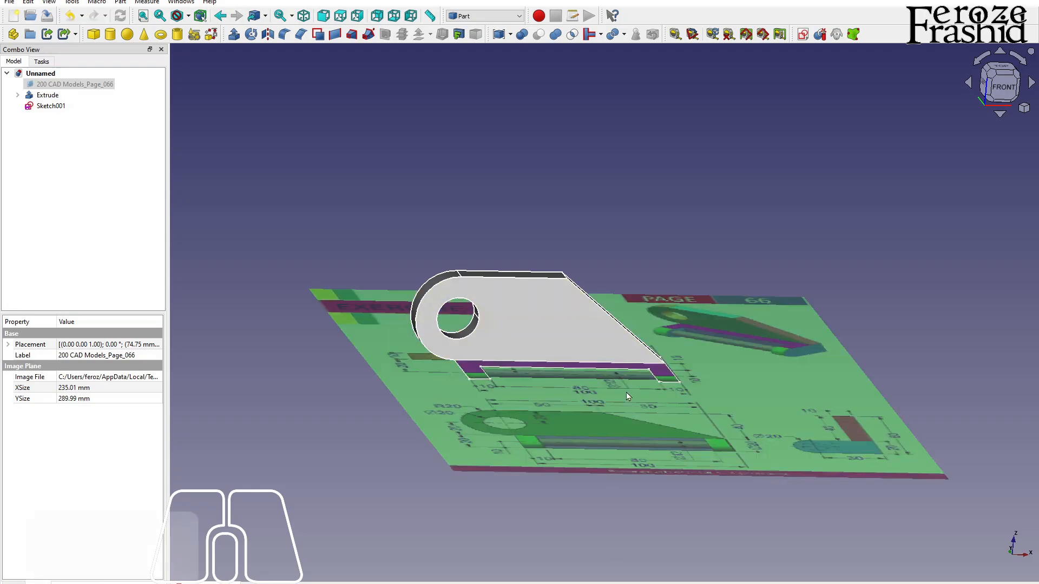
pyautogui.press('alt')
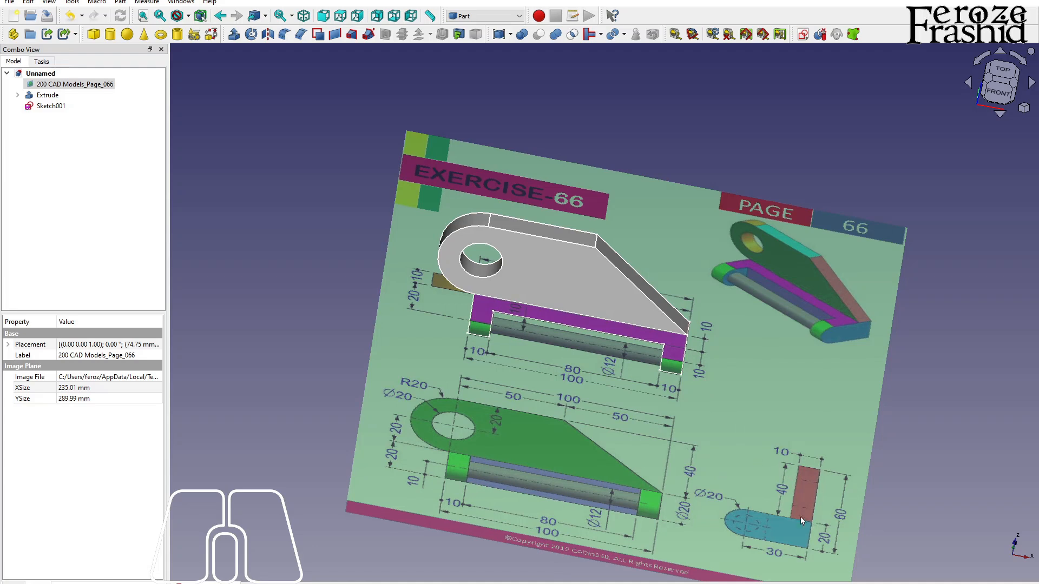
pyautogui.press('space')
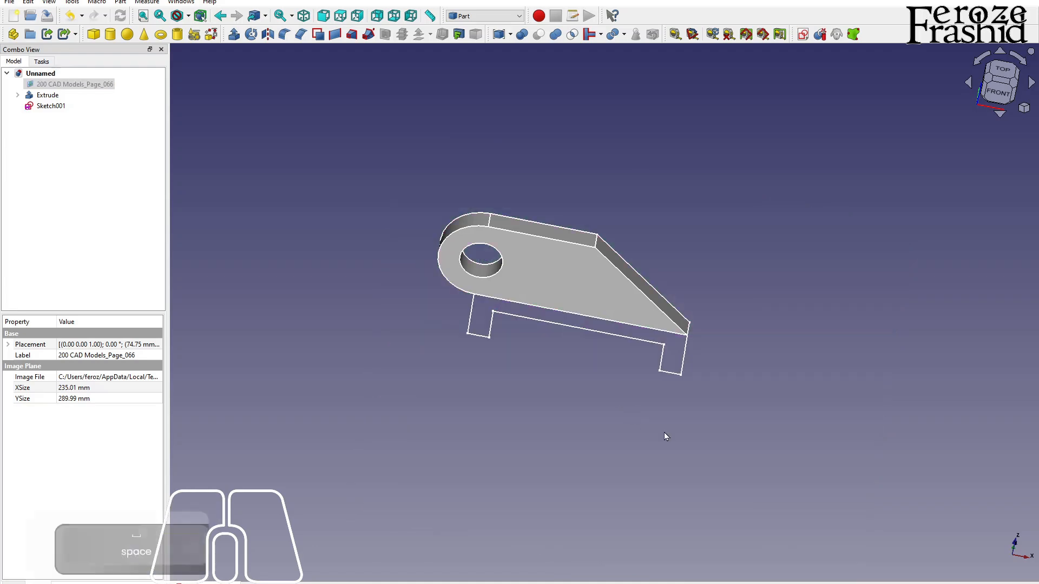
pyautogui.press('alt')
# - Extrude the U-shaped base sketch 20 mm downward beneath the upright plate
pyautogui.click(71, 106)
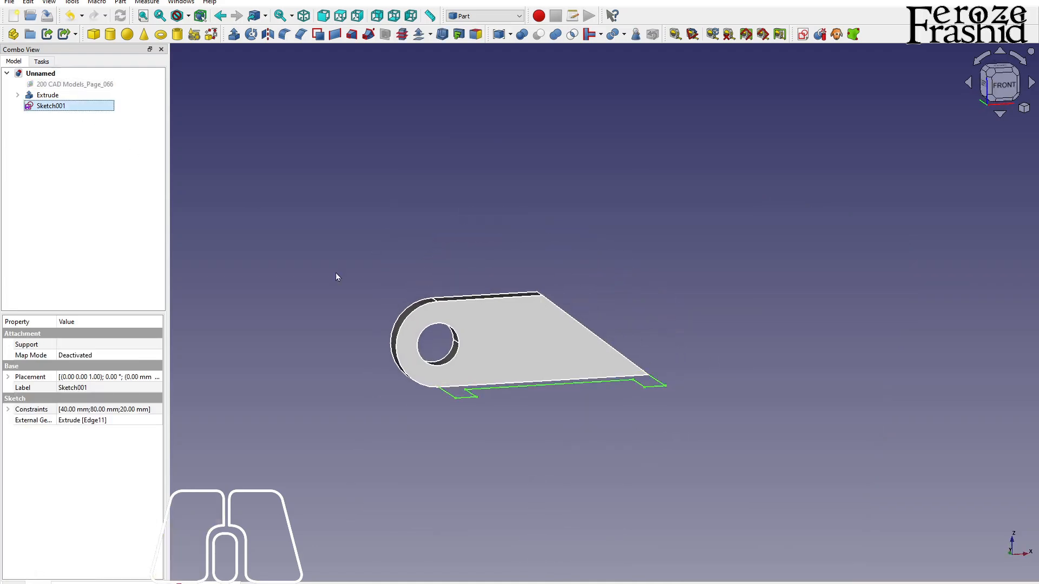
pyautogui.click(234, 34)
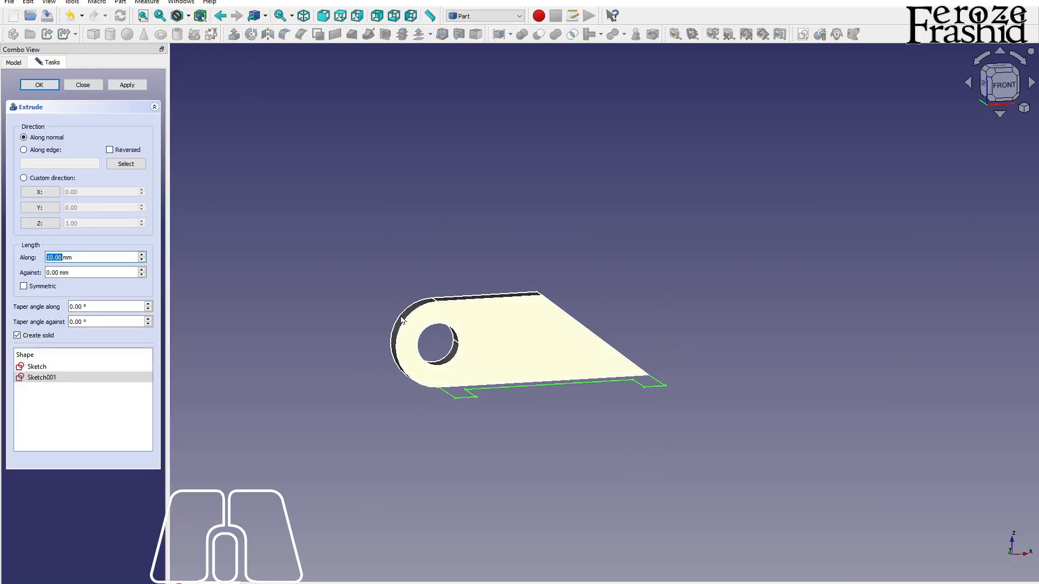
pyautogui.click(48, 258)
pyautogui.write('2')
pyautogui.click(115, 83)
pyautogui.click(93, 85)
pyautogui.keyDown('alt'); pyautogui.moveTo(603, 408); pyautogui.dragTo(503, 480); pyautogui.keyUp('alt')
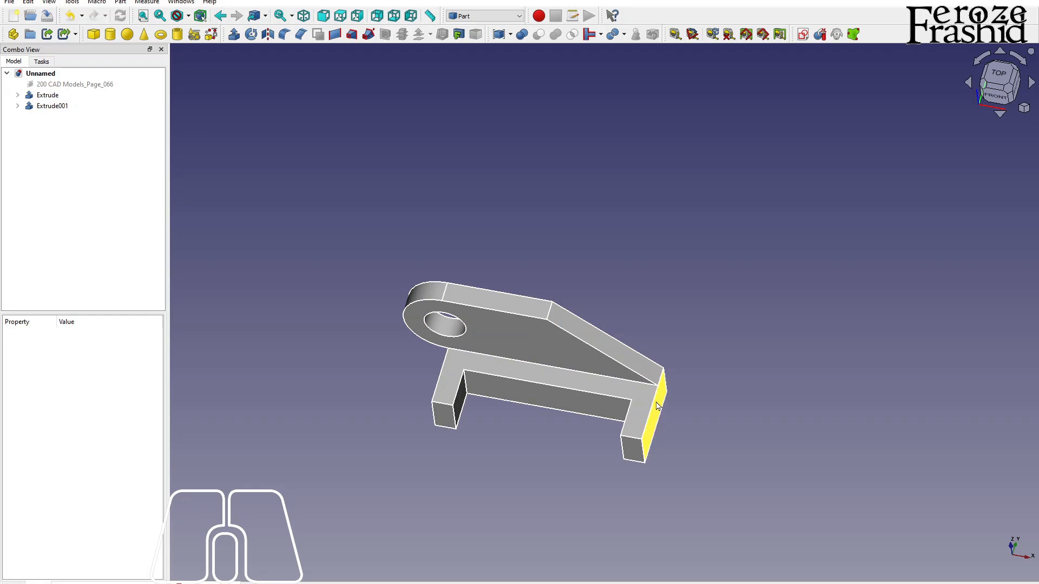
# - Show the reference drawing image again in an isometric view to compare it with the extruded base
pyautogui.click(1008, 94)
pyautogui.click(70, 84)
pyautogui.press('space')
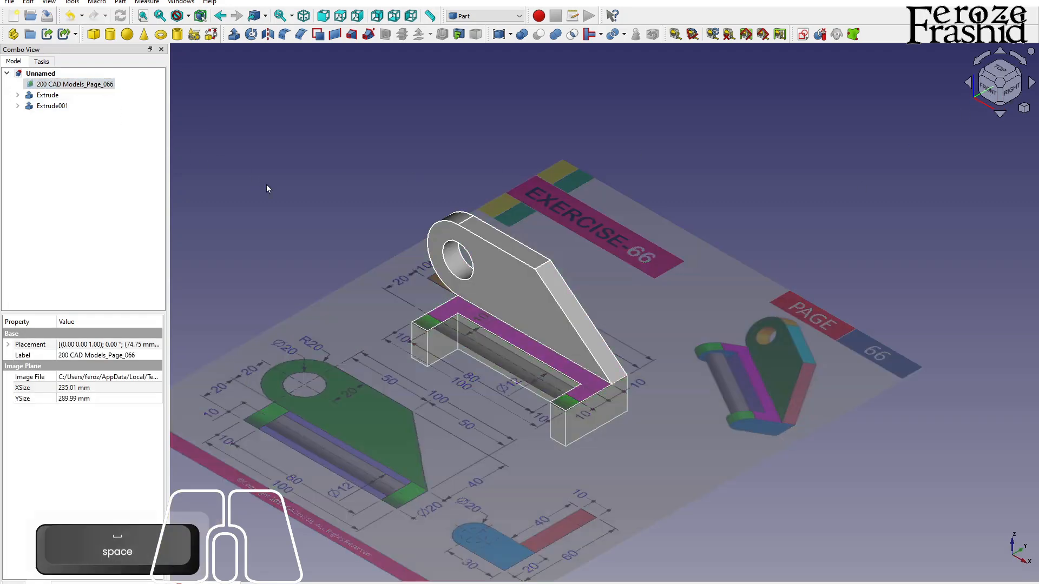
pyautogui.click(267, 184)
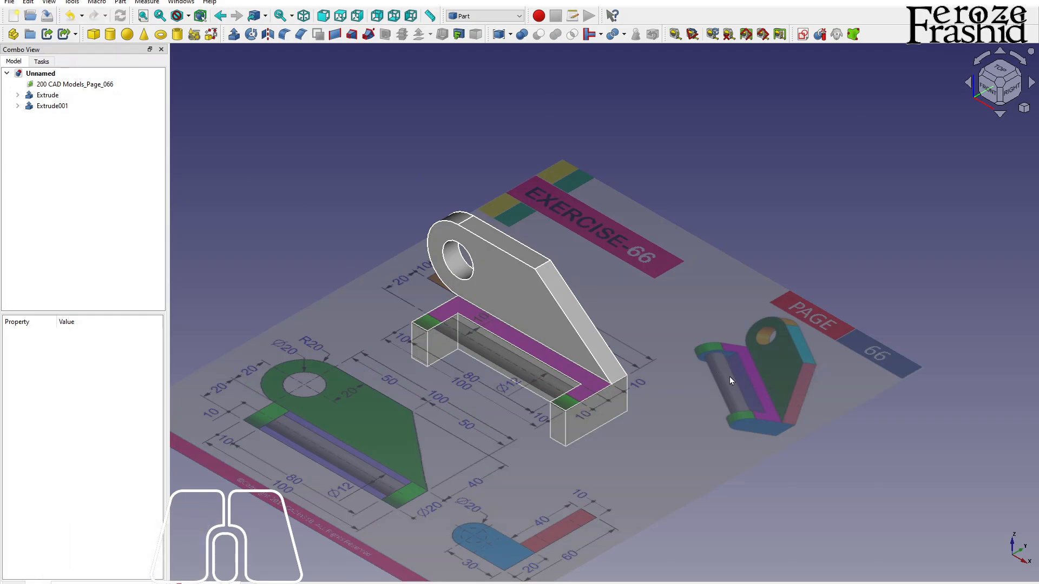
pyautogui.keyDown('alt'); pyautogui.moveTo(557, 396); pyautogui.dragTo(553, 305); pyautogui.keyUp('alt')
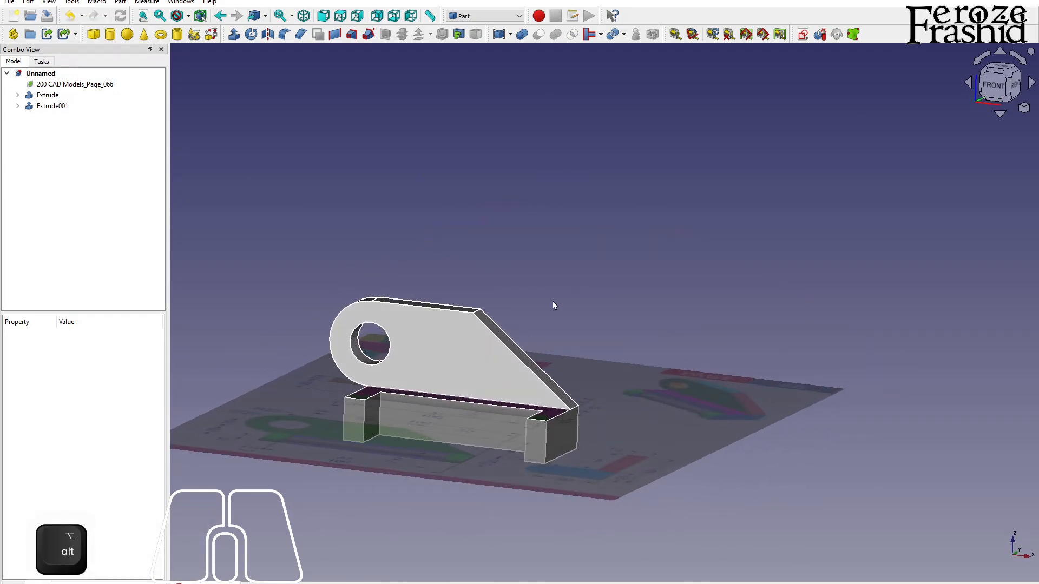
# - Create a cylinder for the hinge pin with a radius of 6 mm and a height of 100 mm
pyautogui.click(111, 37)
pyautogui.keyDown('alt'); pyautogui.moveTo(556, 330); pyautogui.dragTo(575, 455); pyautogui.keyUp('alt')
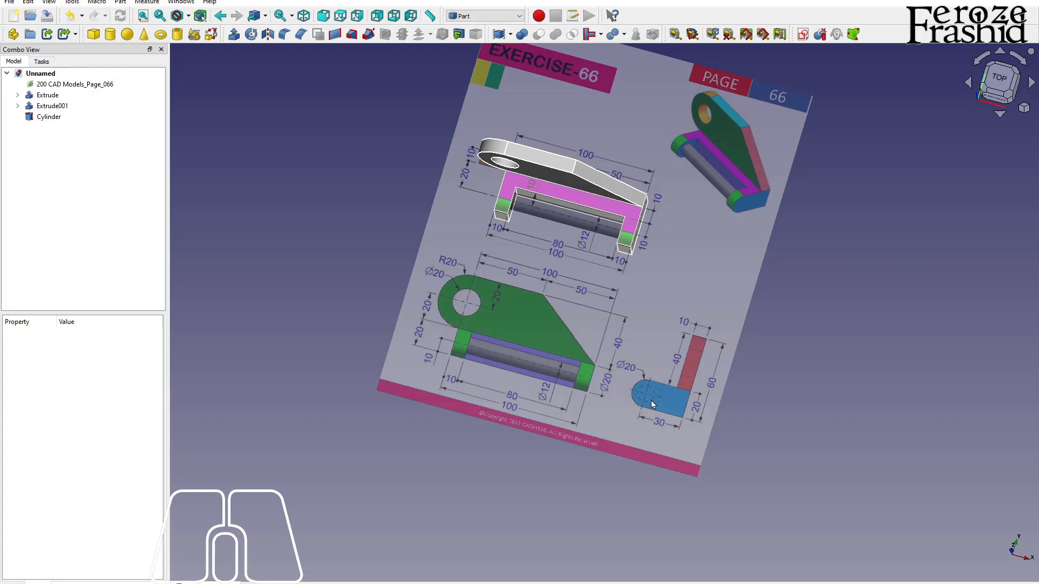
pyautogui.scroll(5, 649, 390)
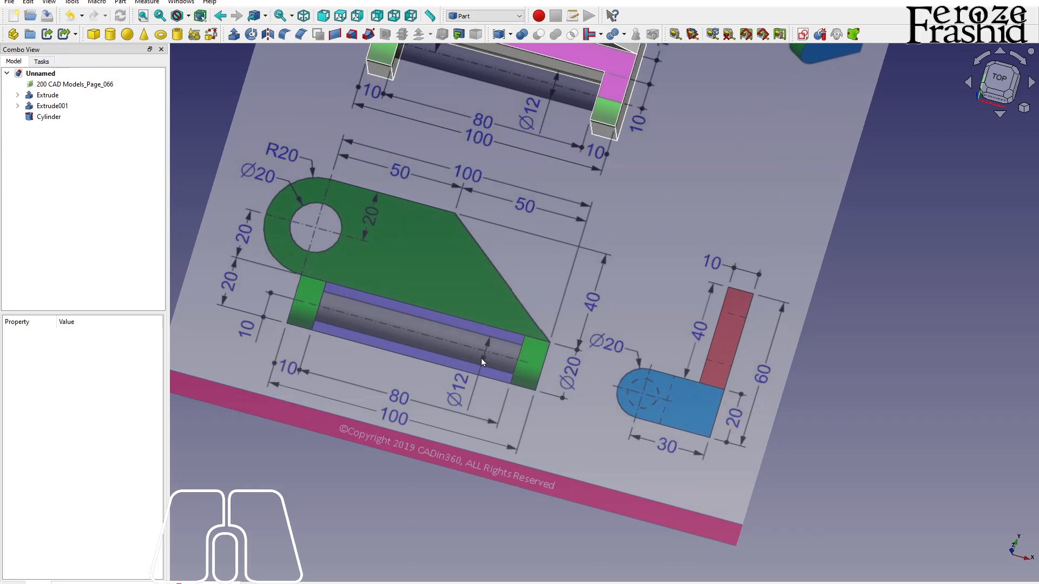
pyautogui.click(48, 117)
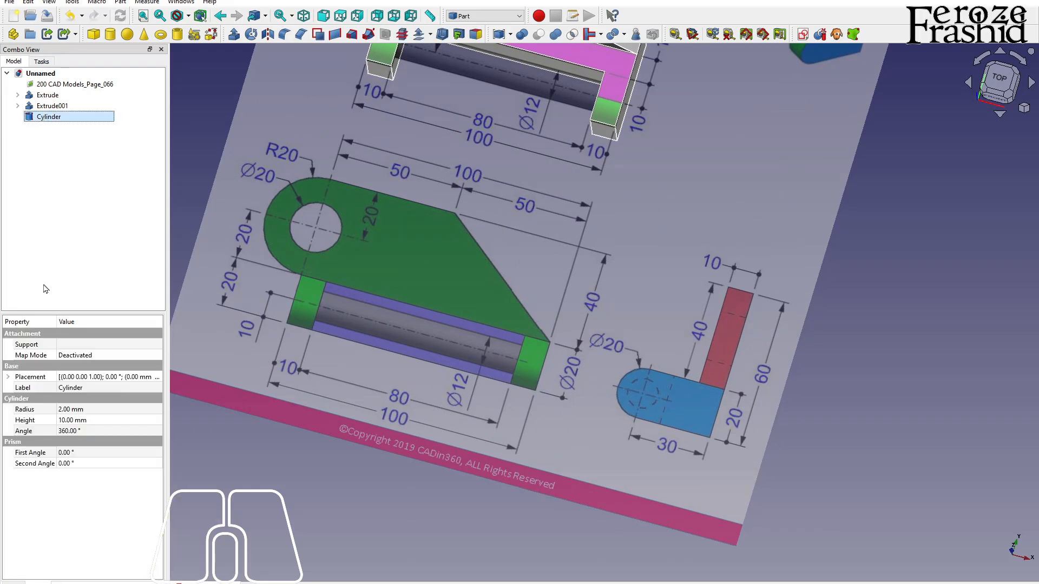
pyautogui.click(66, 410)
pyautogui.write('6')
pyautogui.press('Tab')
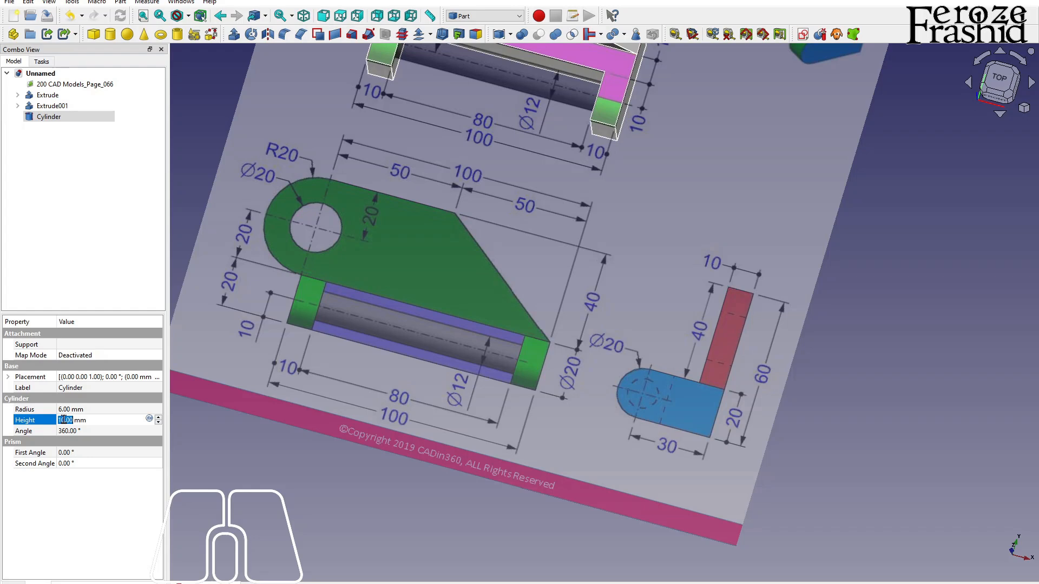
pyautogui.write('100')
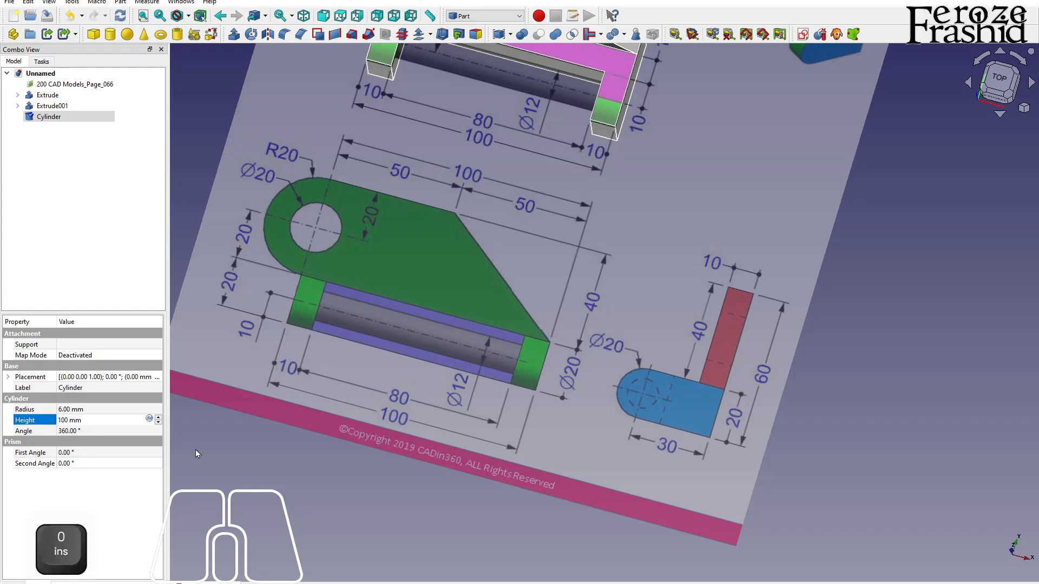
pyautogui.click(203, 445)
pyautogui.scroll(-4, 338, 468)
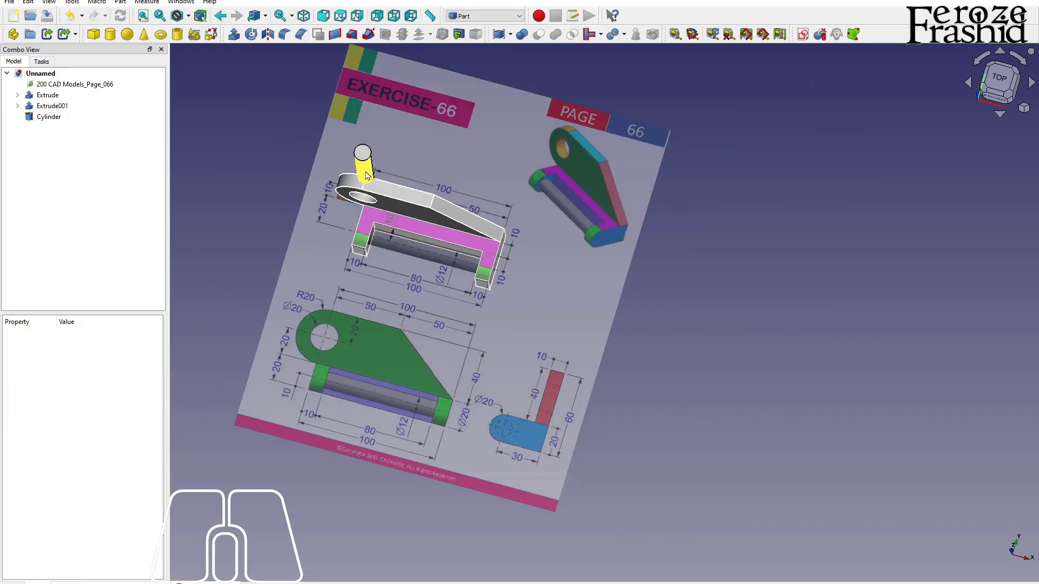
# - Rotate the cylinder 90° about the Y axis so that it lies along the length of the base
pyautogui.click(367, 175)
pyautogui.press('alt')
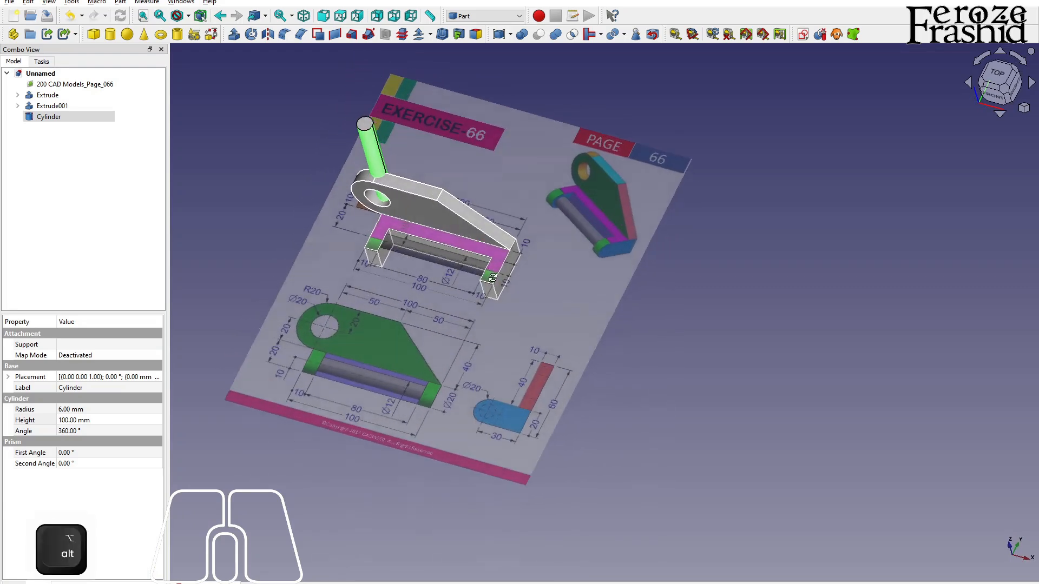
pyautogui.rightClick(67, 118)
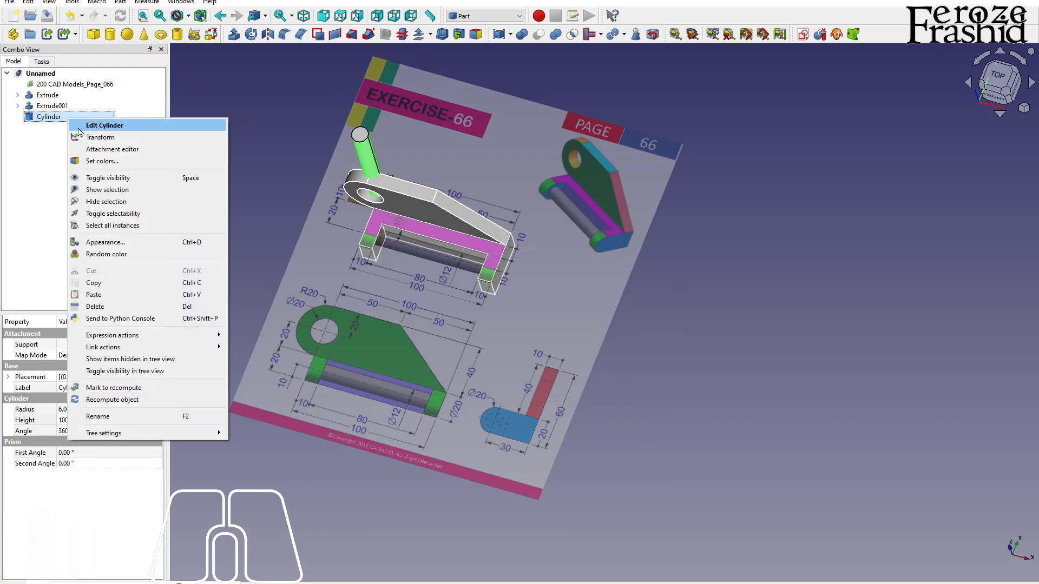
pyautogui.click(100, 137)
pyautogui.moveTo(435, 188); pyautogui.dragTo(527, 279)
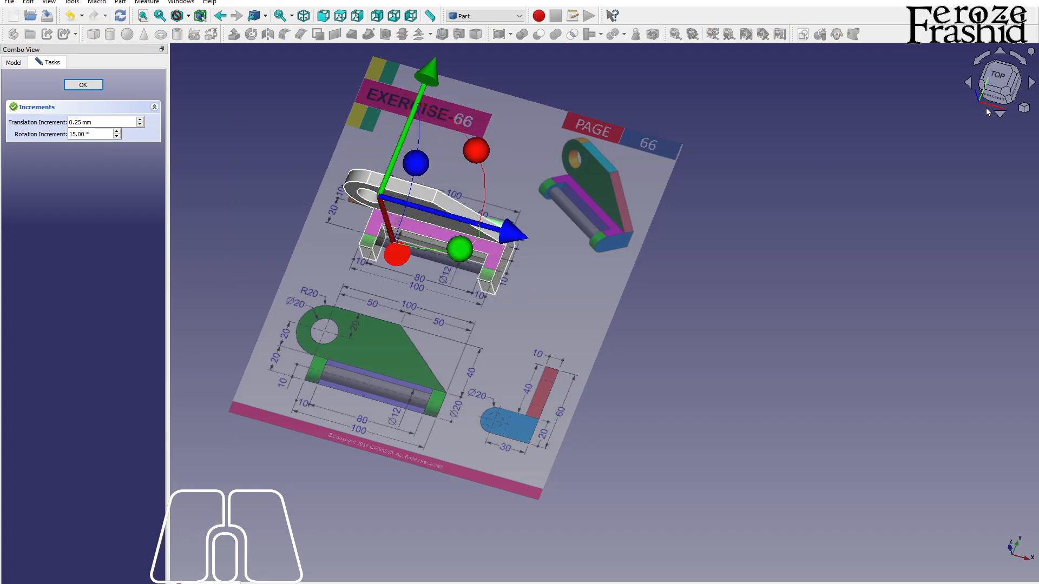
pyautogui.click(991, 99)
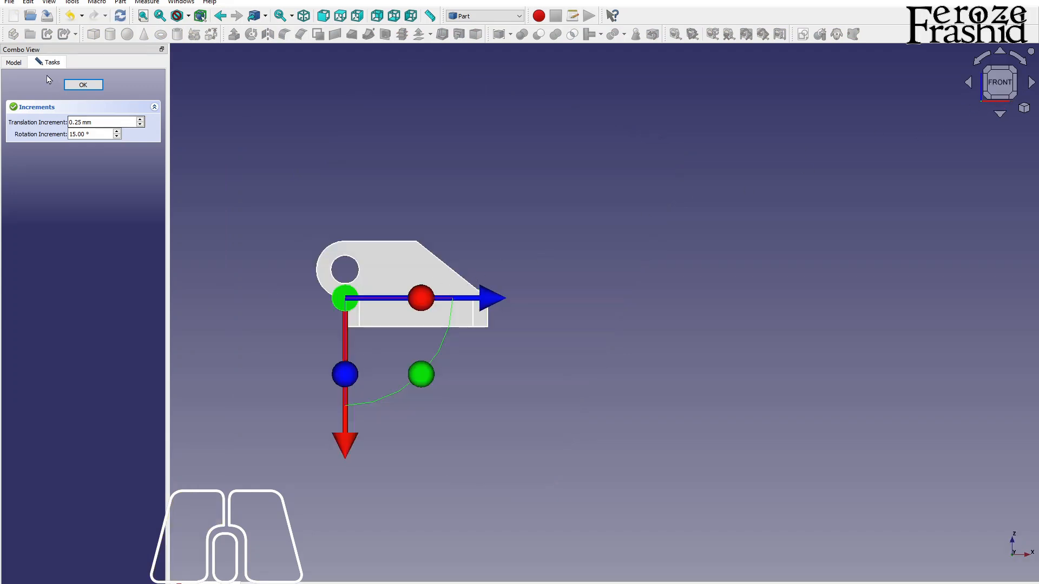
pyautogui.click(81, 85)
# - Set the cylinder's Y position to -30 mm
pyautogui.press('alt')
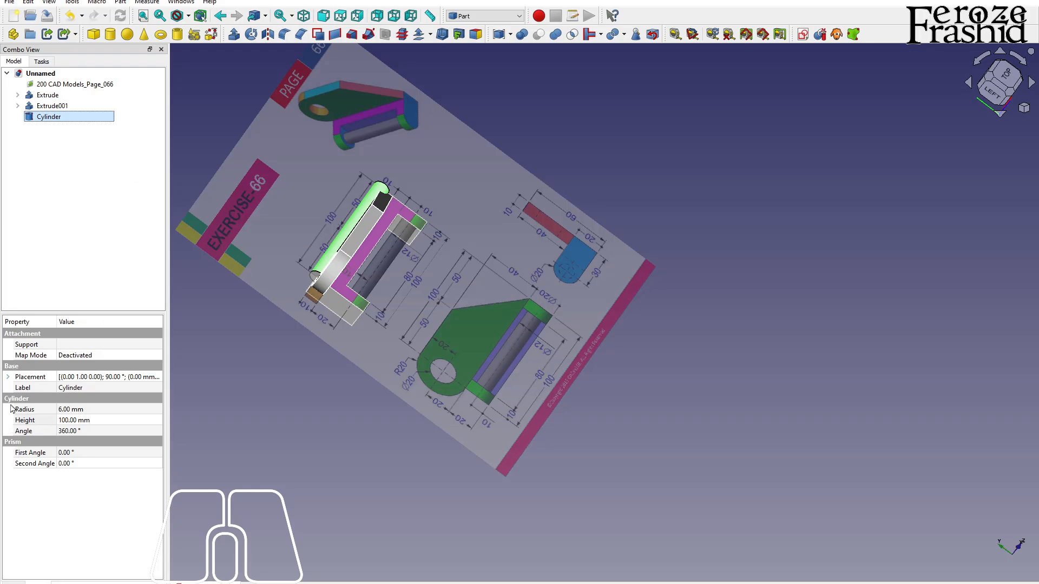
pyautogui.click(7, 377)
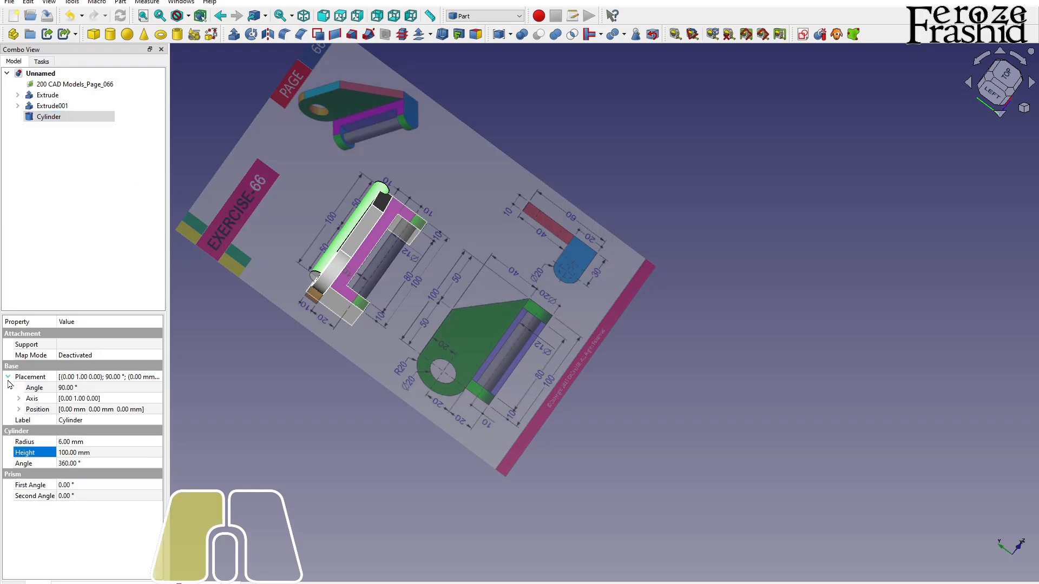
pyautogui.click(20, 409)
pyautogui.click(61, 435)
pyautogui.write('-30')
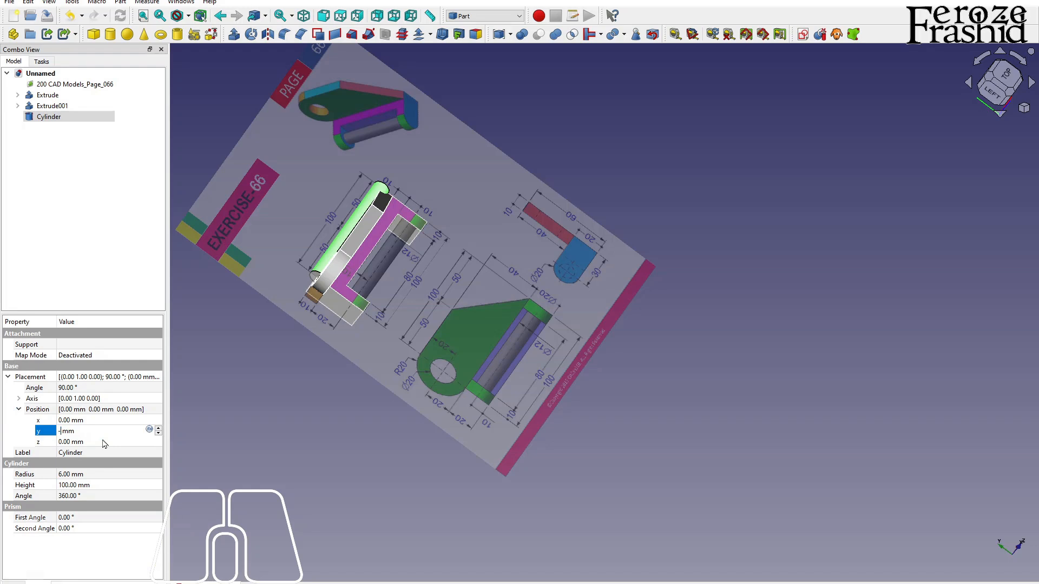
pyautogui.press('Return')
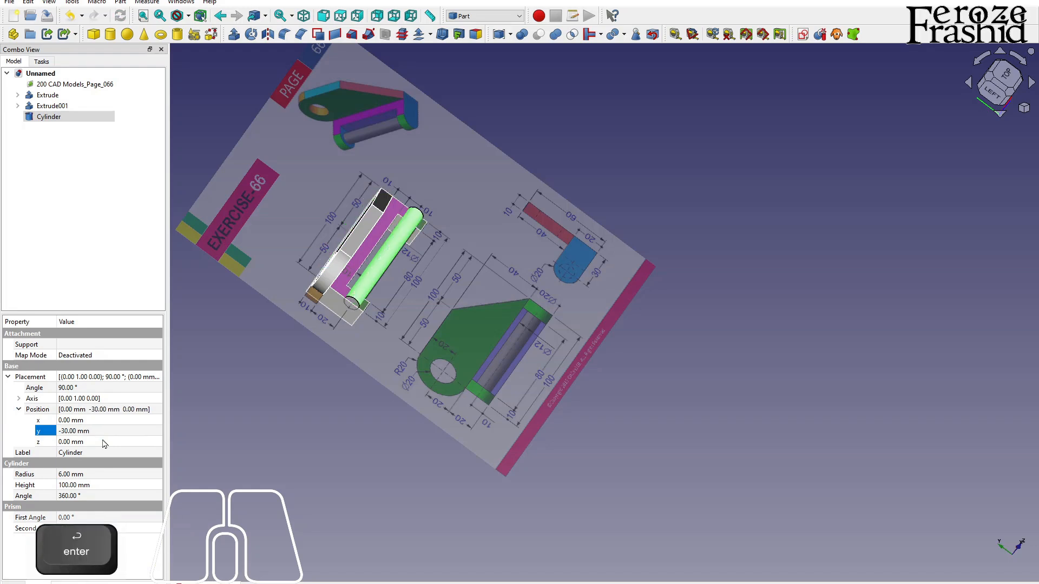
pyautogui.click(323, 441)
pyautogui.keyDown('alt'); pyautogui.moveTo(496, 396); pyautogui.dragTo(262, 308); pyautogui.keyUp('alt')
pyautogui.keyDown('alt'); pyautogui.scroll(3, 668, 283); pyautogui.keyUp('alt')
pyautogui.keyDown('alt'); pyautogui.scroll(3, 668, 283); pyautogui.keyUp('alt')
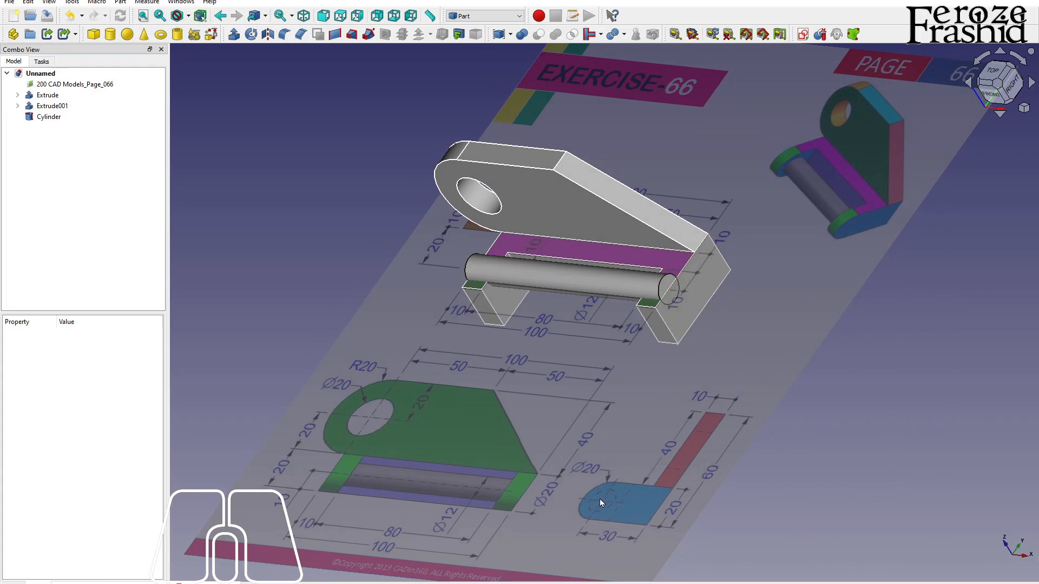
# - Try the hinge pin cylinder at an X position of -10 mm and return it to 0 mm
pyautogui.click(568, 276)
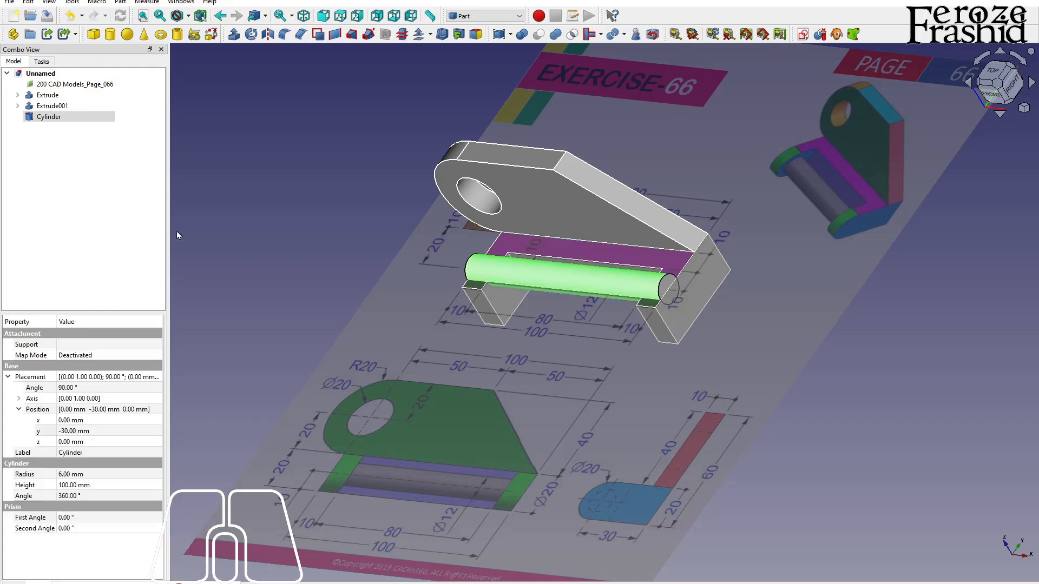
pyautogui.click(63, 421)
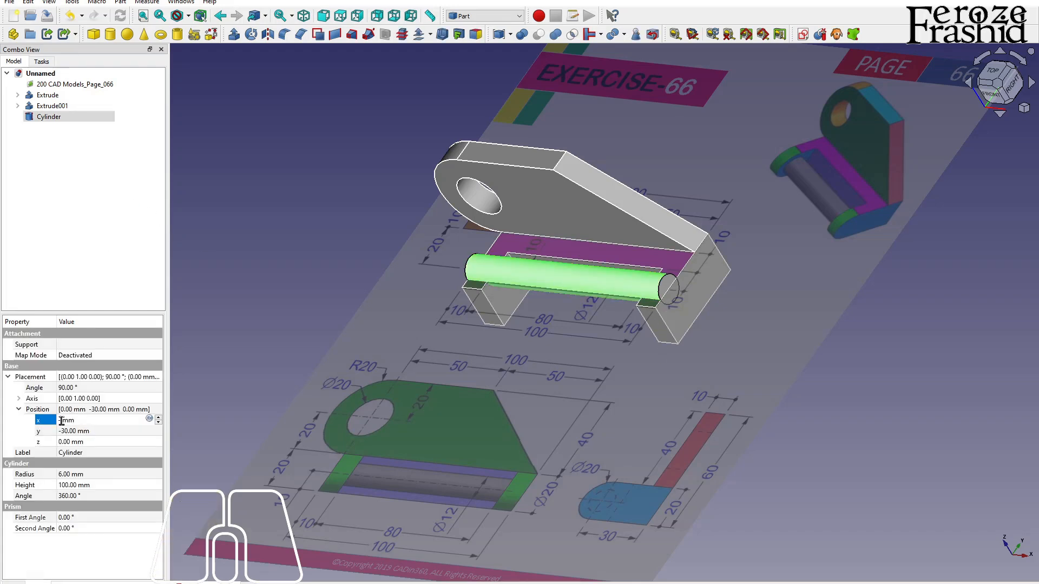
pyautogui.write('-10')
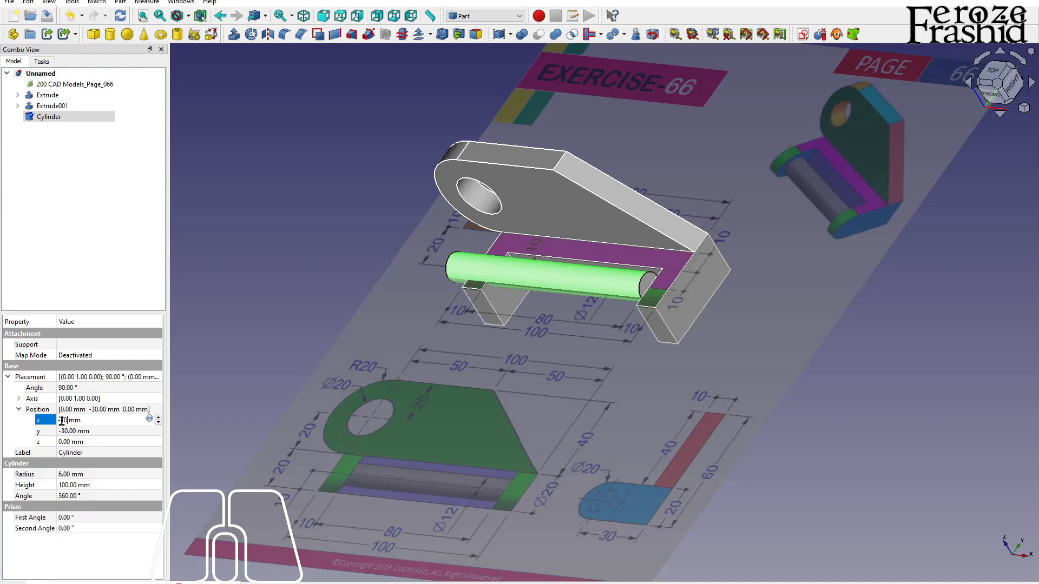
pyautogui.hotkey('shift', 'Home')
pyautogui.write('0')
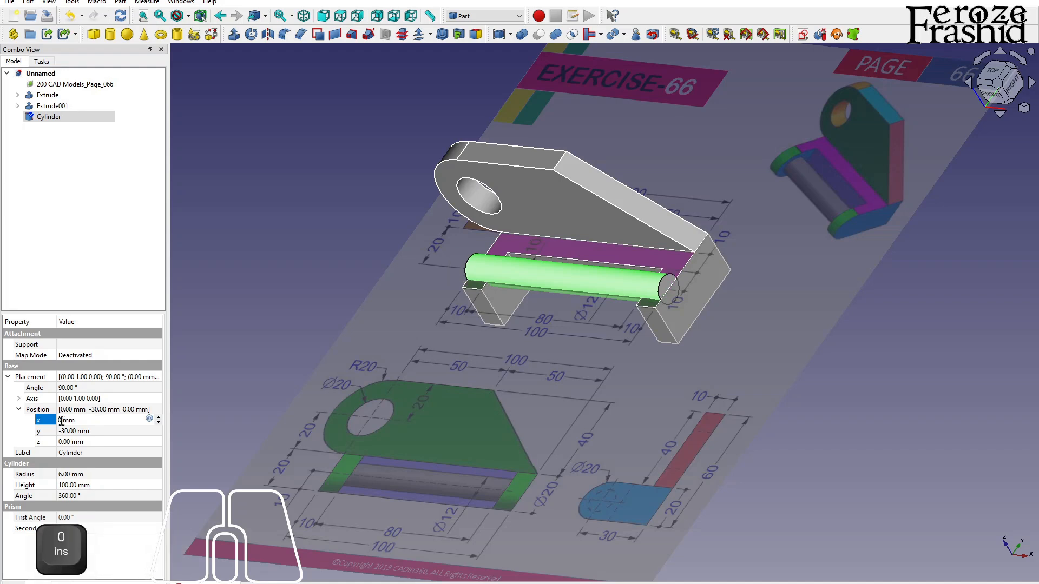
# - Set the cylinder's Z position to -10 mm
pyautogui.click(65, 442)
pyautogui.write('-10')
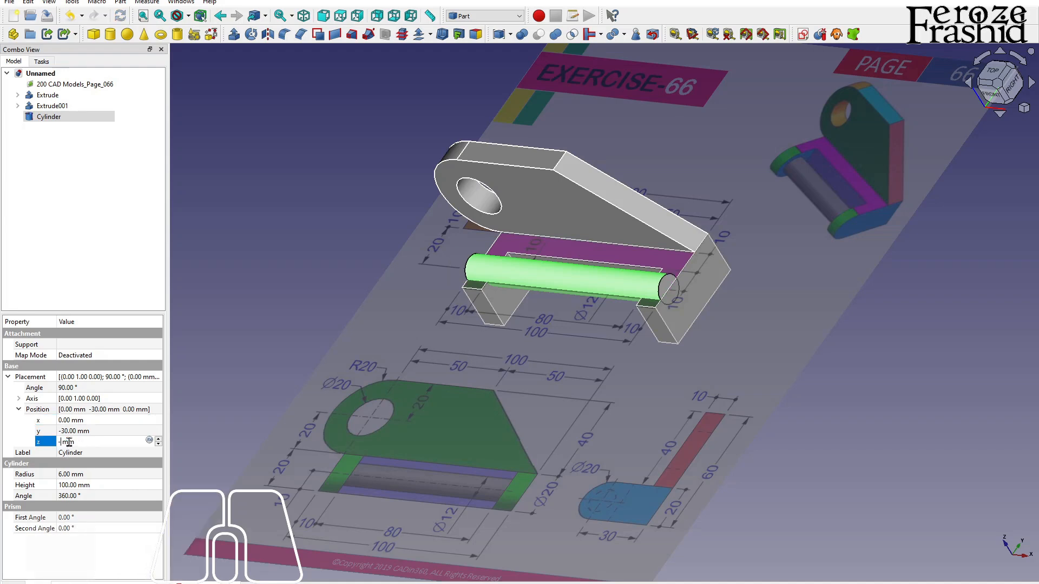
pyautogui.press('Return')
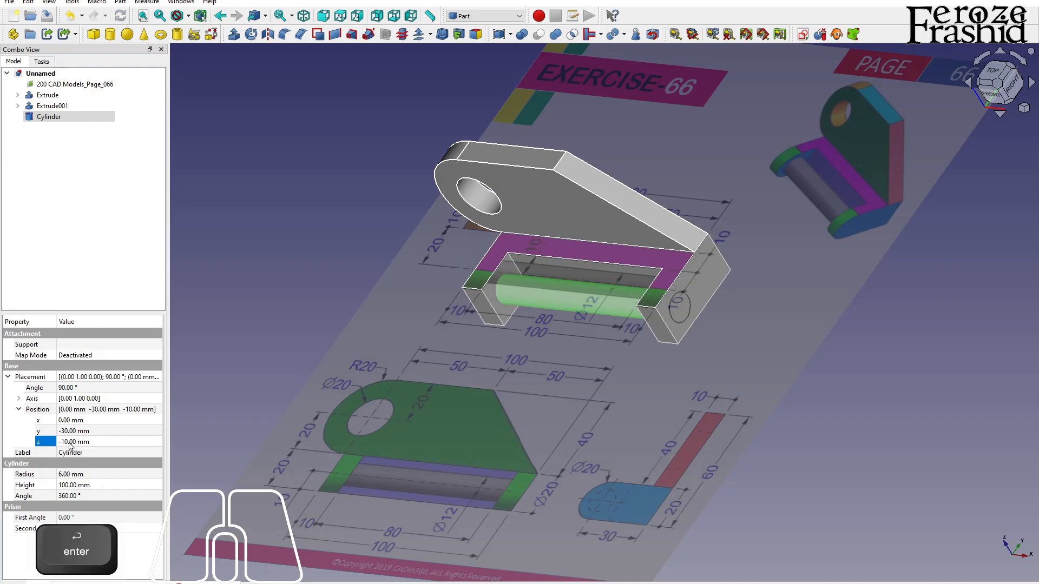
pyautogui.click(245, 339)
# - Hide the reference drawing image so only the solid bodies are displayed
pyautogui.keyDown('alt'); pyautogui.moveTo(514, 405); pyautogui.dragTo(555, 335); pyautogui.keyUp('alt')
pyautogui.click(716, 359)
pyautogui.press('space')
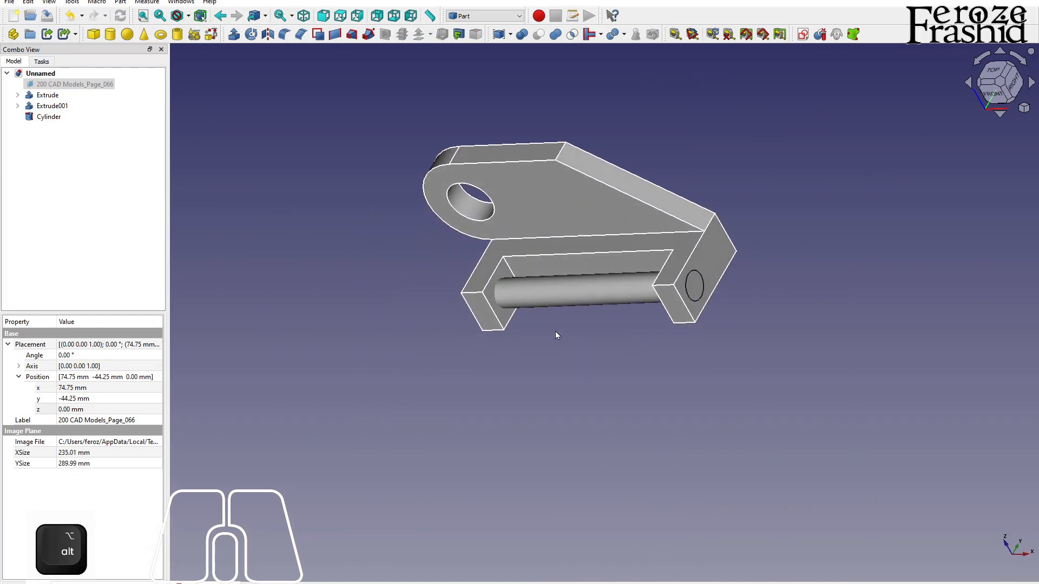
# - Fuse the two extrusions and the cylinder into one solid with a Boolean union
pyautogui.click(47, 94)
pyautogui.keyDown('ctrl'); pyautogui.click(52, 106); pyautogui.keyUp('ctrl')
pyautogui.keyDown('ctrl'); pyautogui.click(49, 117); pyautogui.keyUp('ctrl')
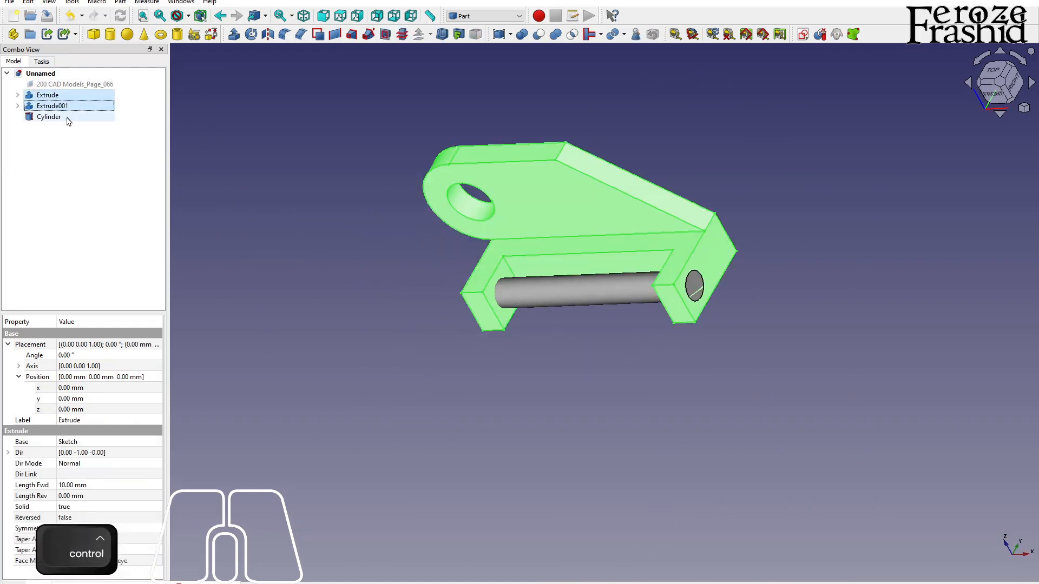
pyautogui.click(555, 34)
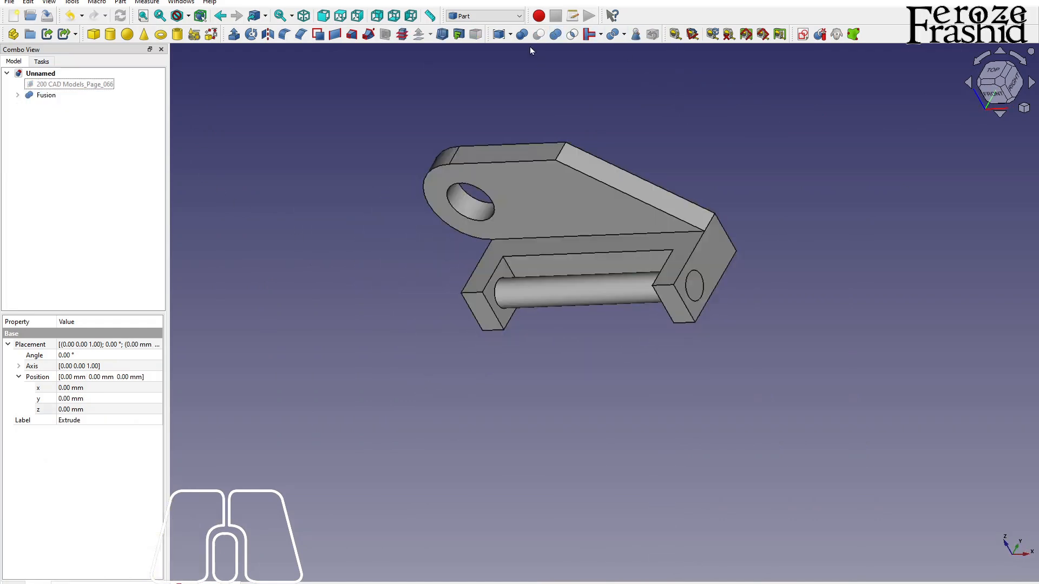
# - Rename the fused solid as FinalObject
pyautogui.click(55, 97)
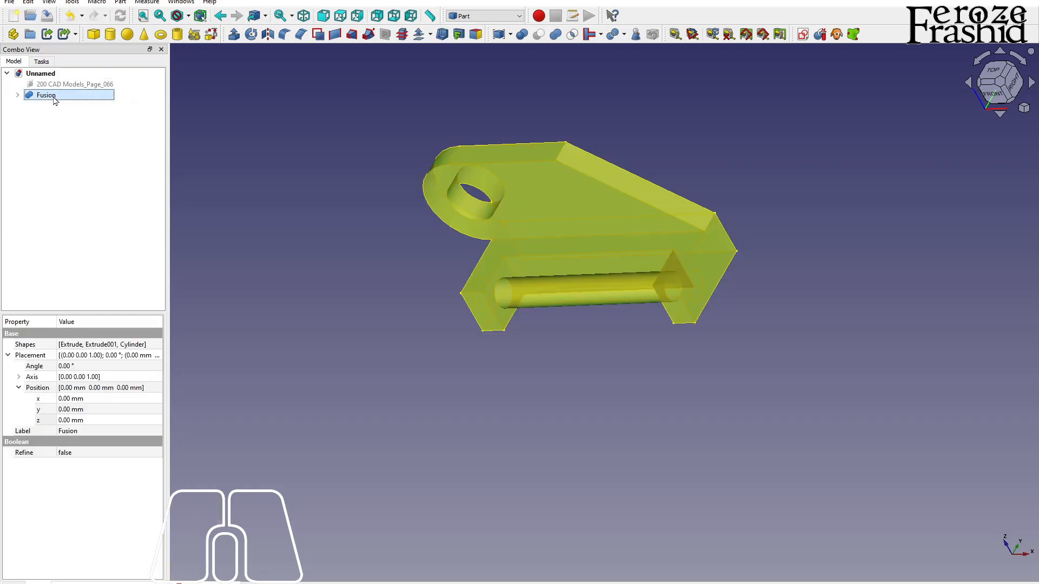
pyautogui.press('F2')
pyautogui.write('FinalObject')
pyautogui.press('Return')
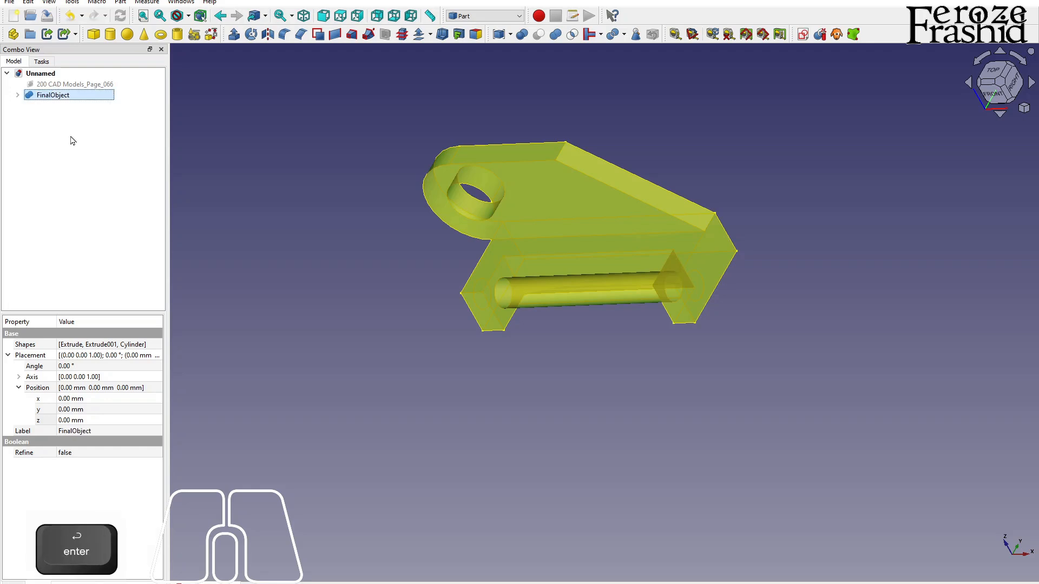
# - Set the Refine property of FinalObject to true and check the cleaned-up faces
pyautogui.click(77, 452)
pyautogui.click(76, 471)
pyautogui.click(267, 466)
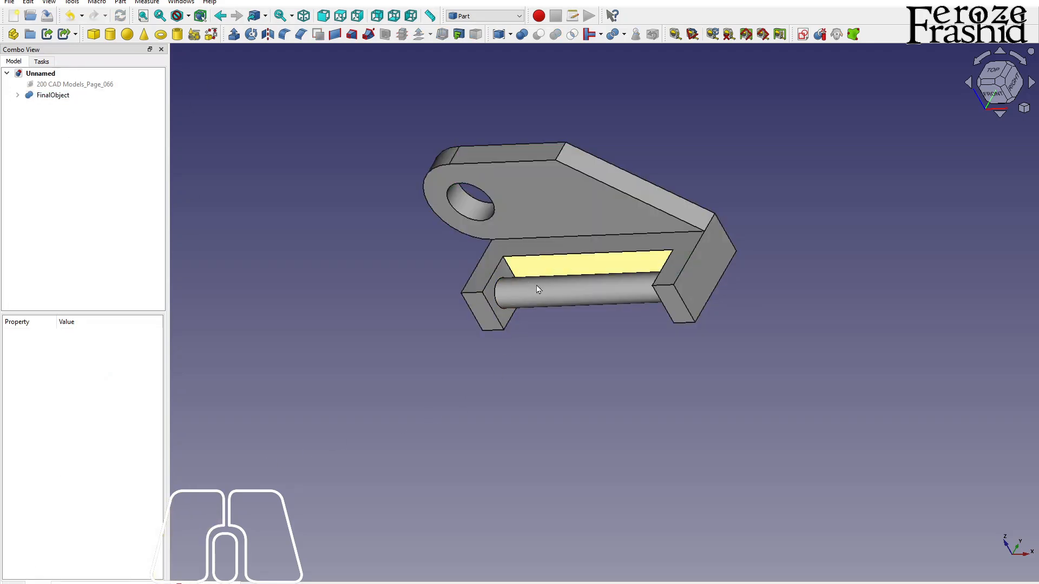
pyautogui.press('alt')
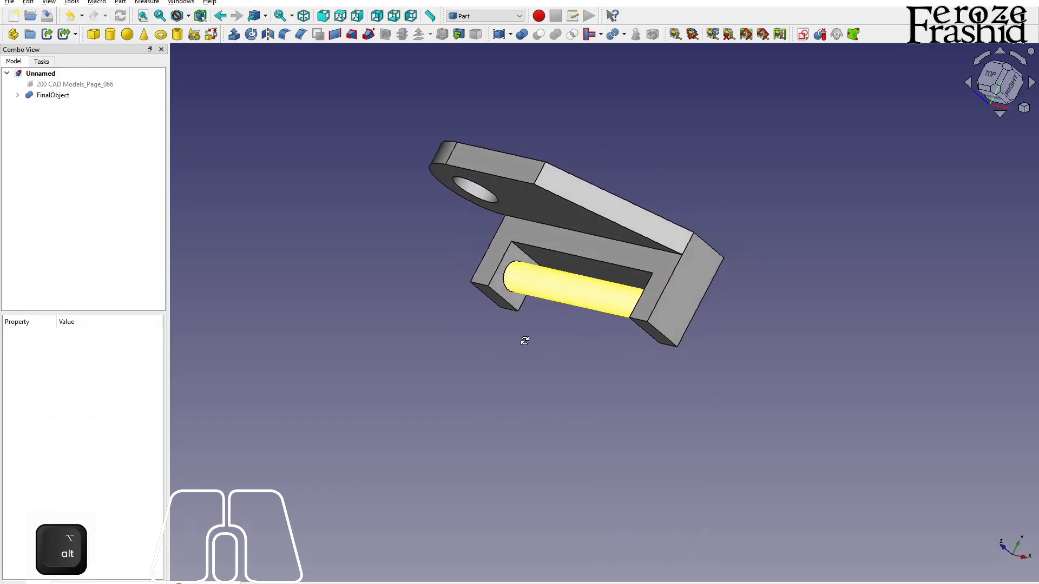
pyautogui.click(76, 97)
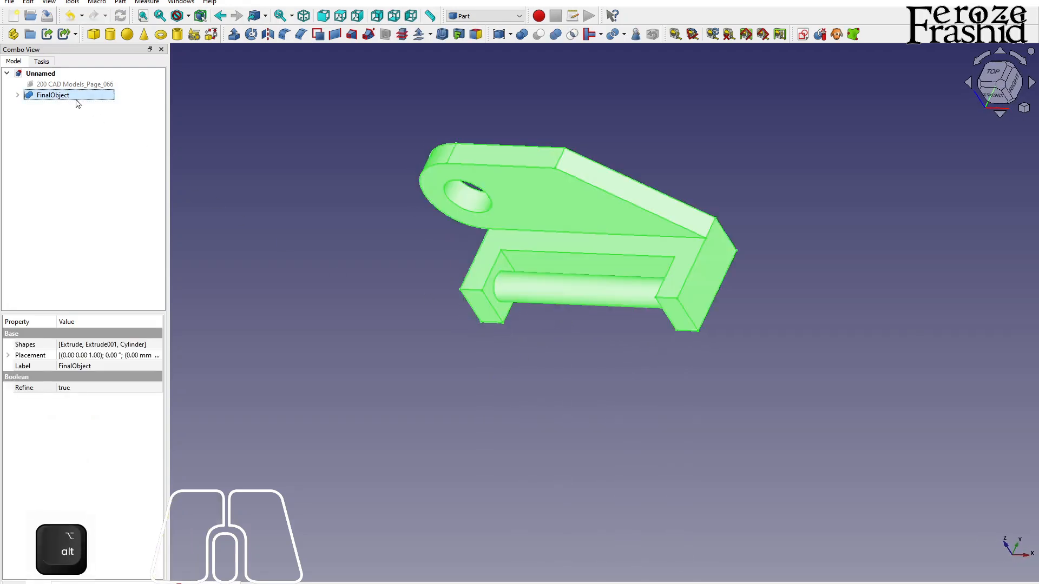
pyautogui.click(81, 391)
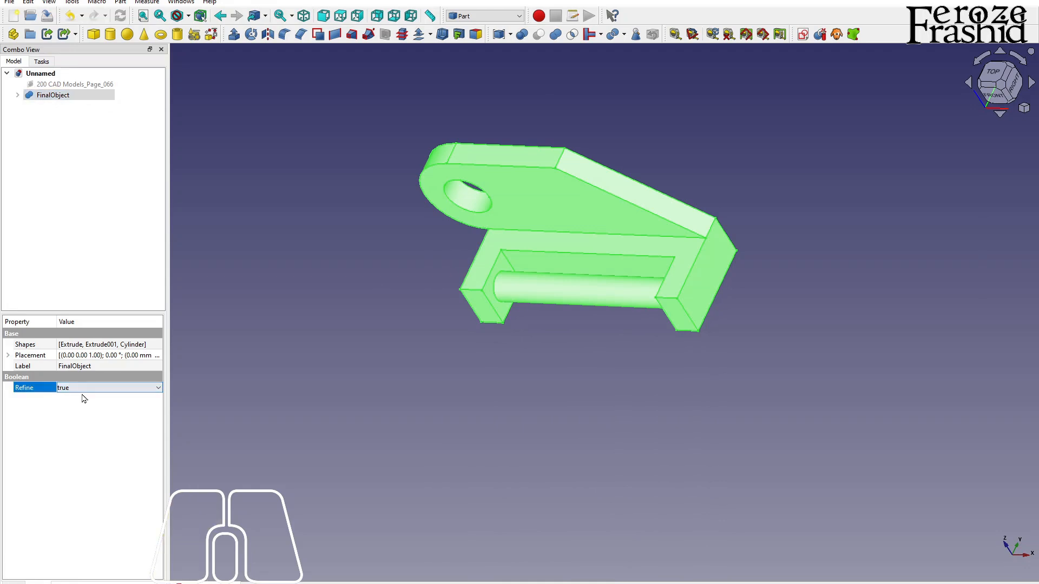
pyautogui.click(82, 388)
pyautogui.click(373, 334)
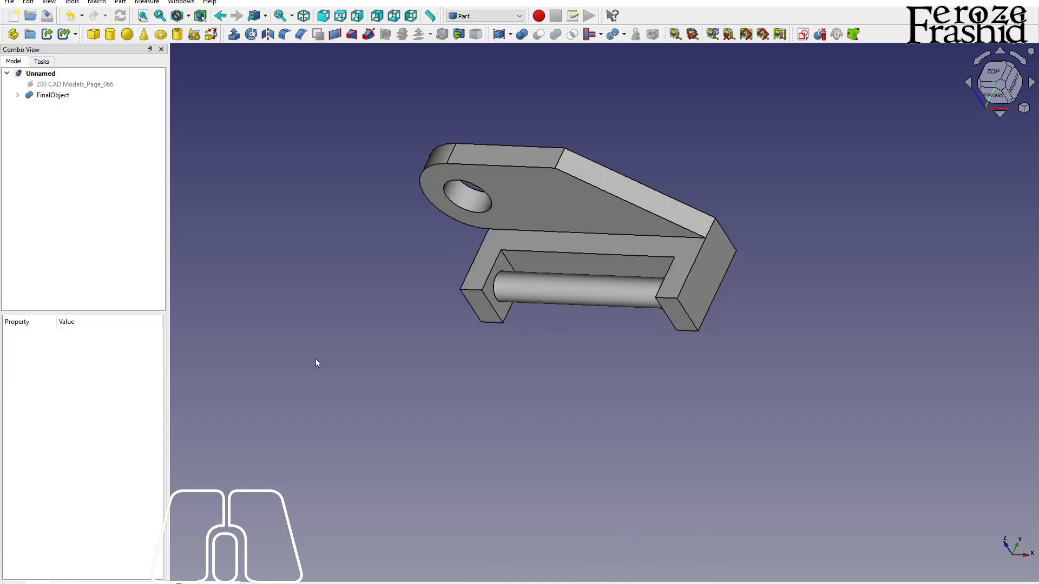
# - Show the reference drawing image to check the rounded leg ends, and hide it again
pyautogui.click(70, 85)
pyautogui.press('space')
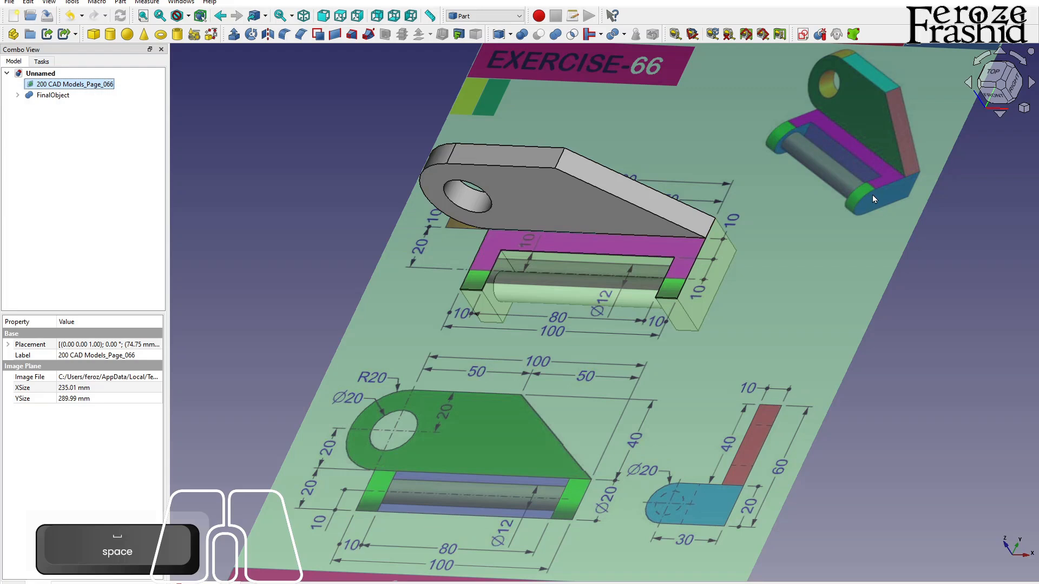
pyautogui.press('space')
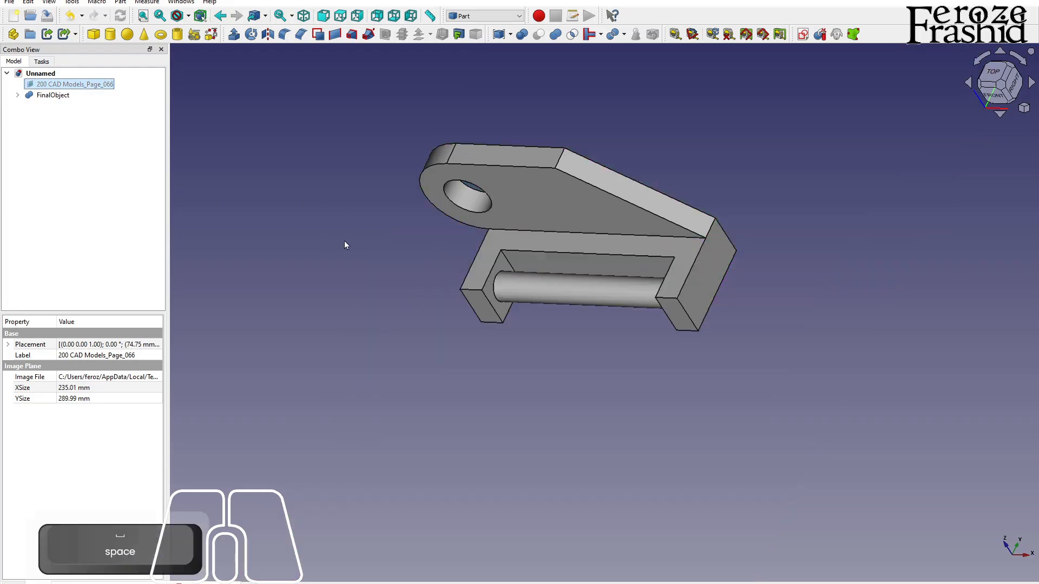
# - Fillet the upper and lower end edges of both base legs with a constant radius of 9.99 mm
pyautogui.scroll(3, 592, 335)
pyautogui.click(413, 271)
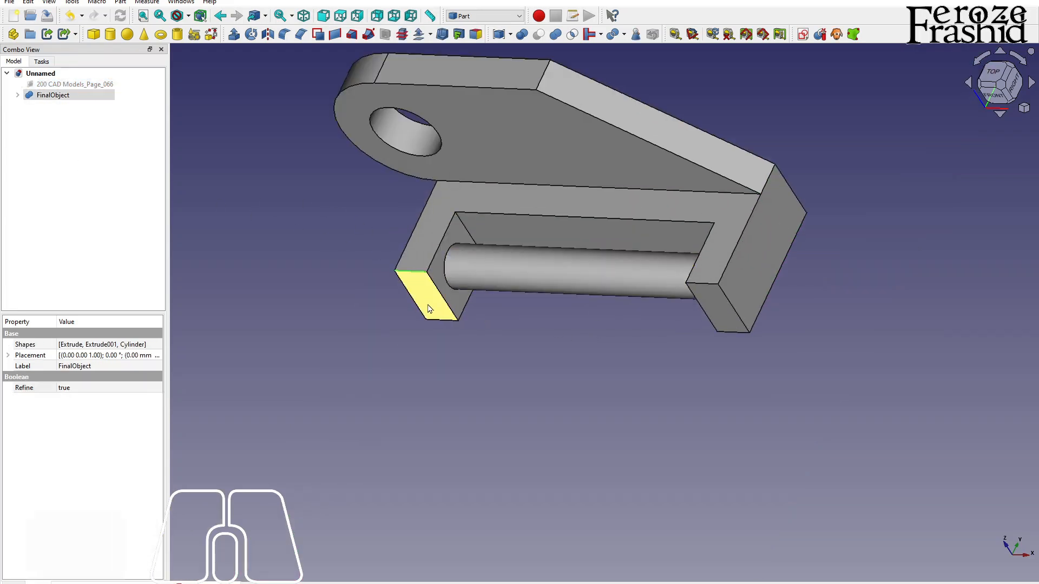
pyautogui.keyDown('ctrl'); pyautogui.click(437, 320); pyautogui.keyUp('ctrl')
pyautogui.keyDown('ctrl'); pyautogui.click(699, 282); pyautogui.keyUp('ctrl')
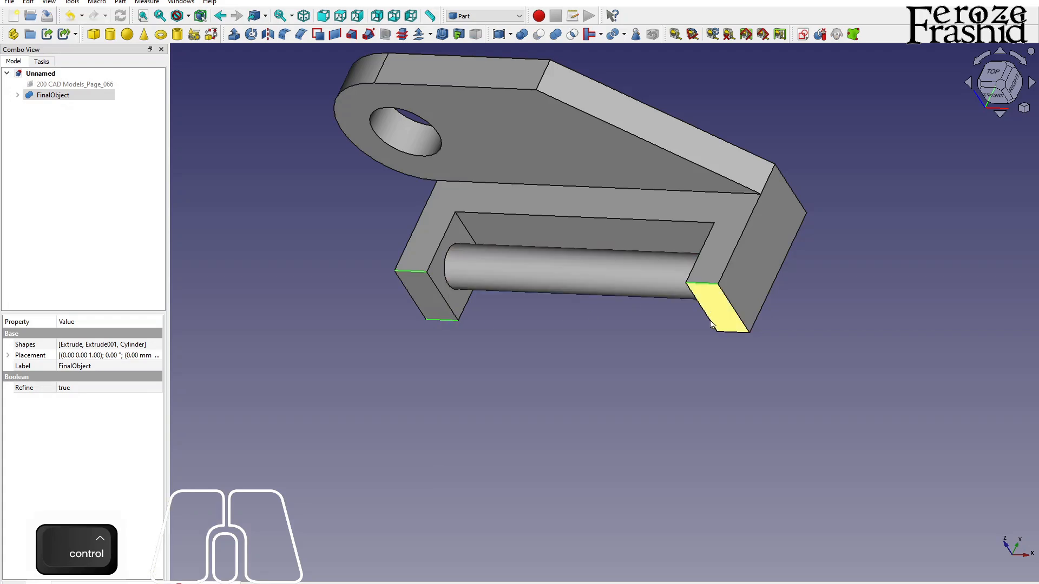
pyautogui.keyDown('ctrl'); pyautogui.click(732, 333); pyautogui.keyUp('ctrl')
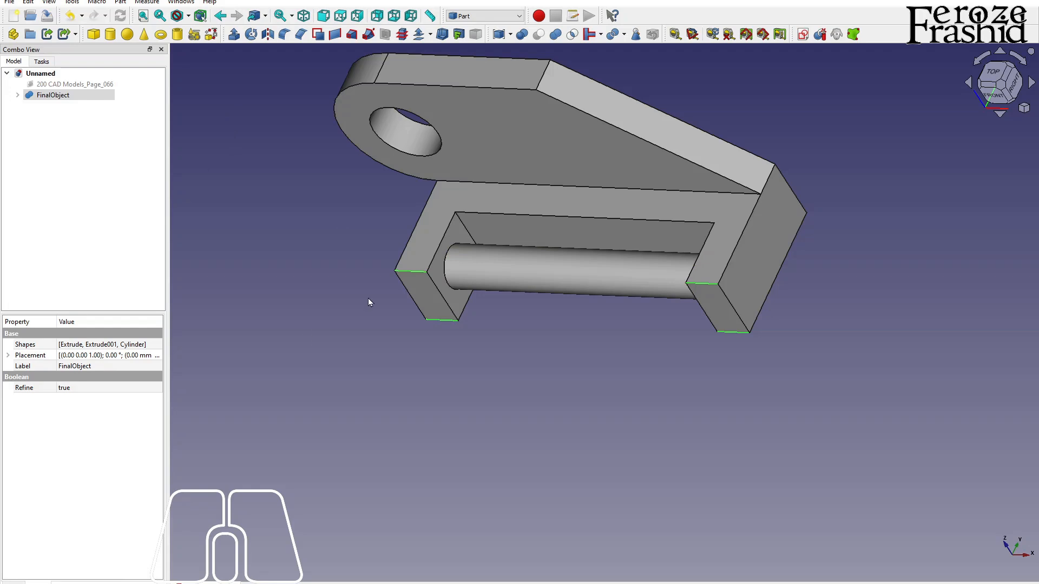
pyautogui.click(282, 35)
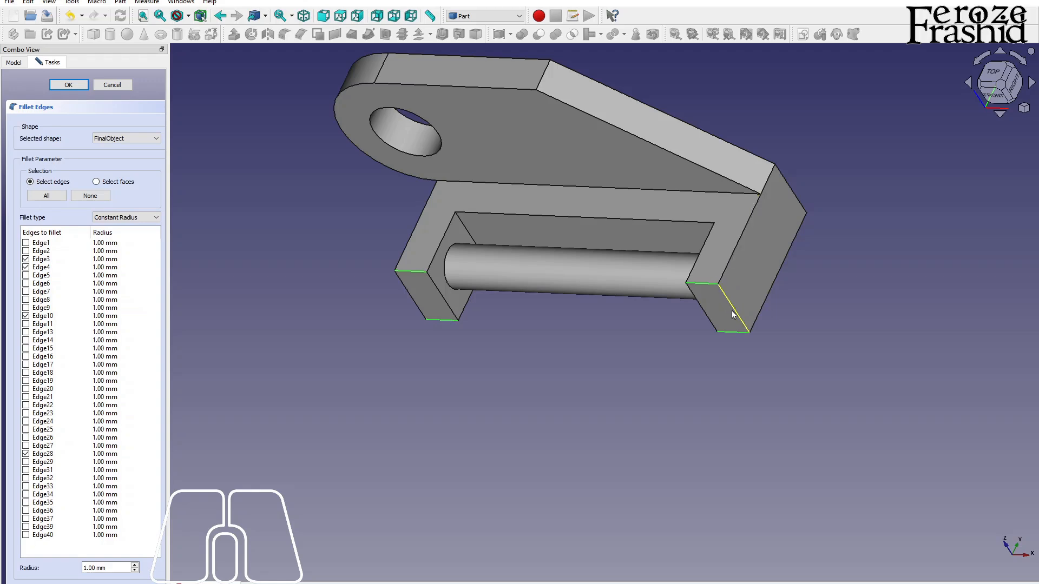
pyautogui.moveTo(99, 566); pyautogui.dragTo(67, 571)
pyautogui.write('9.99')
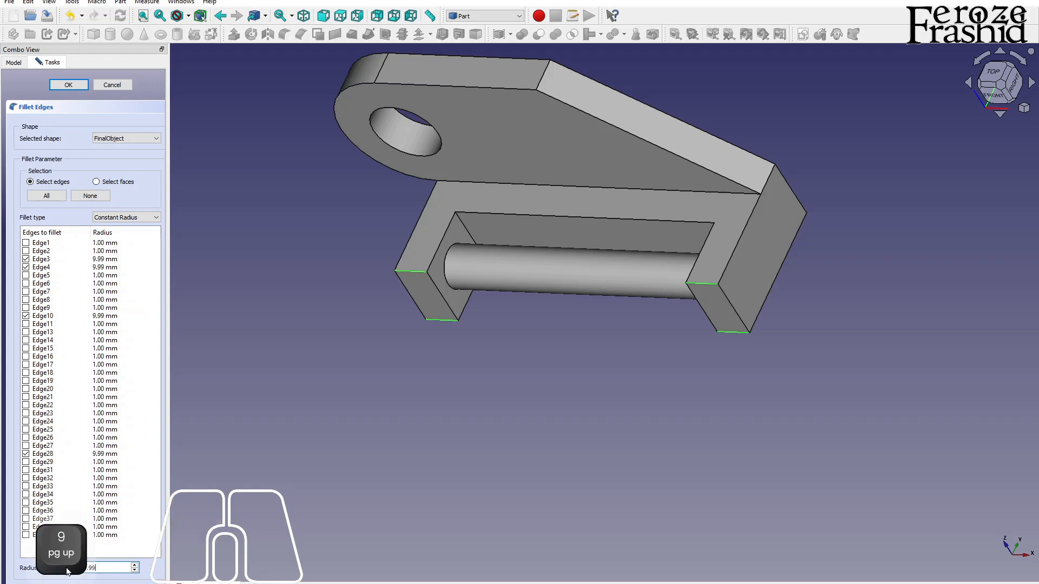
pyautogui.press('Return')
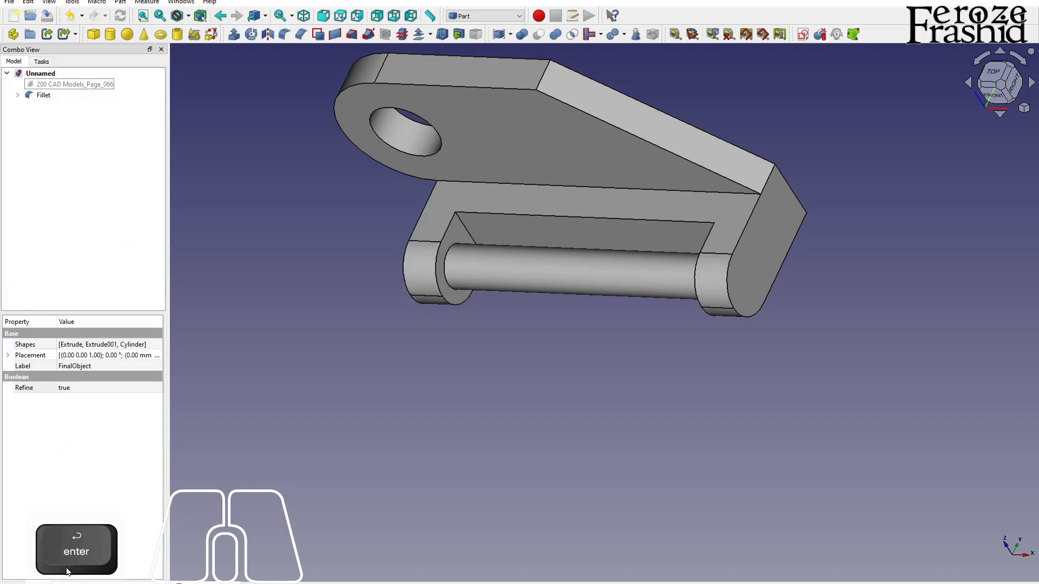
# - Examine the filleted leg ends and the pin of the bracket from several angles
pyautogui.scroll(-1, 345, 433)
pyautogui.moveTo(424, 325); pyautogui.dragTo(371, 295, button='middle')
pyautogui.click(58, 96)
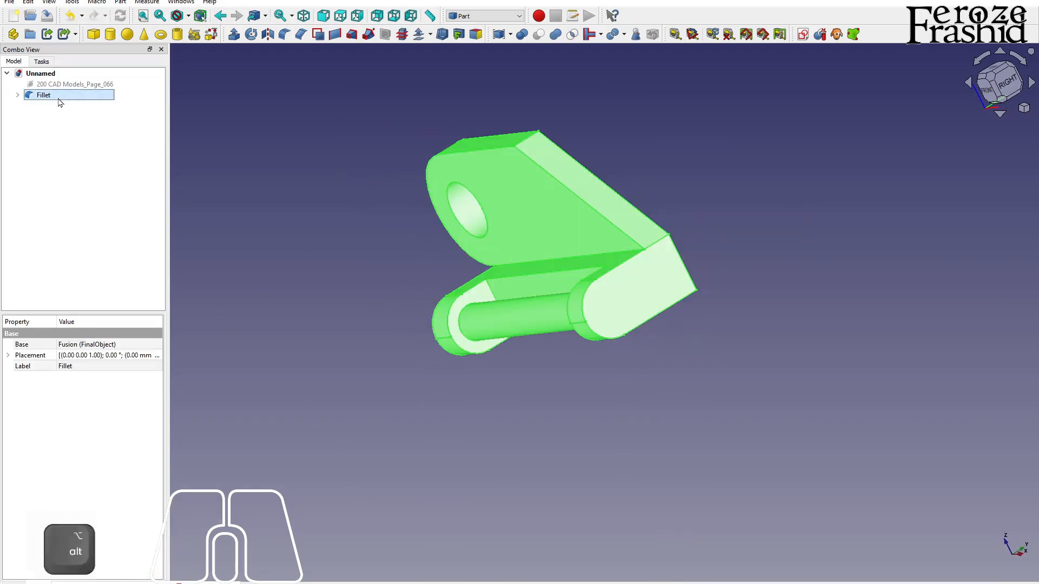
pyautogui.click(725, 475)
pyautogui.scroll(-2, 682, 414)
pyautogui.scroll(1, 565, 235)
pyautogui.scroll(2, 566, 235)
pyautogui.keyDown('alt'); pyautogui.moveTo(616, 272); pyautogui.dragTo(741, 356); pyautogui.keyUp('alt')
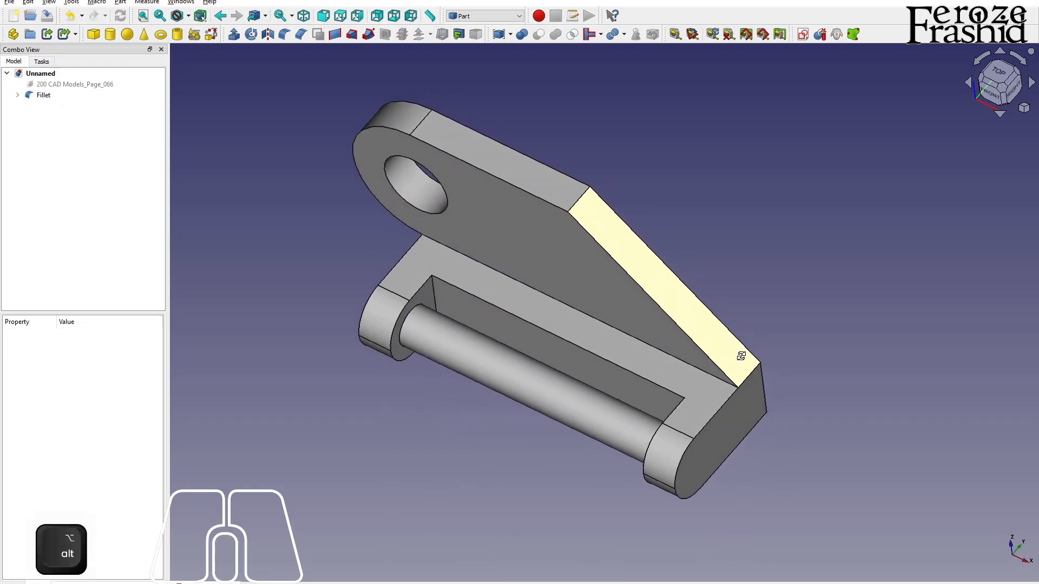
# - Display the reference drawing image under the filleted bracket for comparison and hide it again
pyautogui.click(58, 98)
pyautogui.click(59, 84)
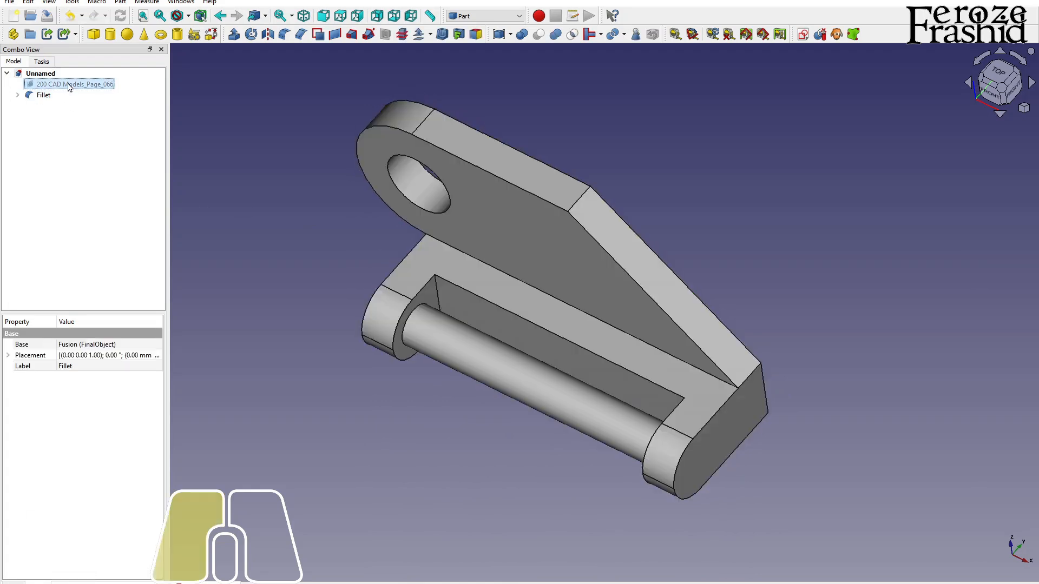
pyautogui.press('space')
pyautogui.moveTo(619, 424)
pyautogui.keyDown('alt'); pyautogui.mouseDown()
pyautogui.moveTo(626, 359)
pyautogui.moveTo(612, 426)
pyautogui.mouseUp(); pyautogui.keyUp('alt')
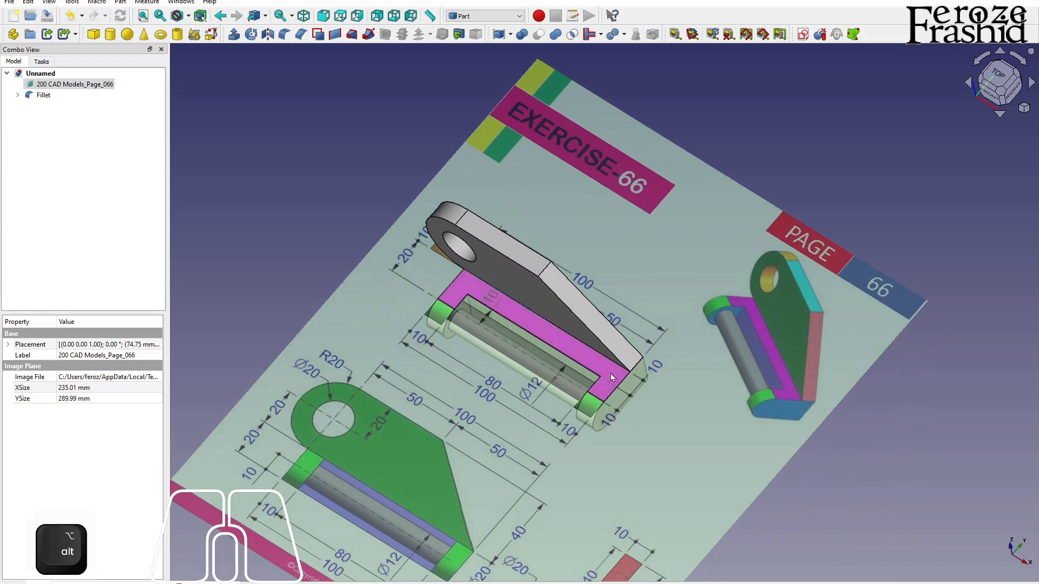
pyautogui.scroll(2, 531, 331)
pyautogui.press('space')
# - Examine the finished bracket's overall shape from above and from an angled front view
pyautogui.scroll(-1, 753, 391)
pyautogui.scroll(3, 544, 348)
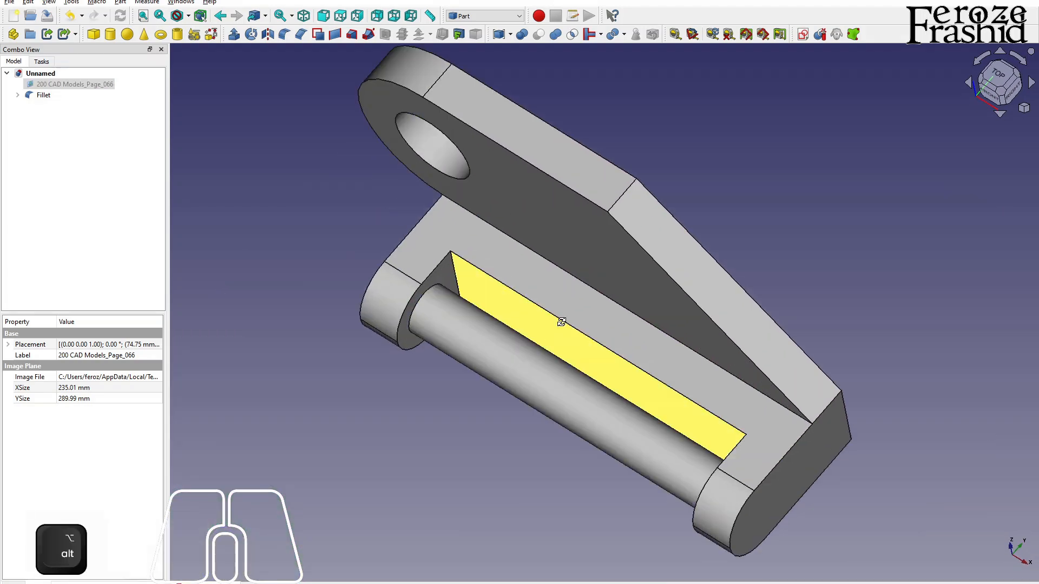
pyautogui.keyDown('alt'); pyautogui.moveTo(561, 322); pyautogui.dragTo(584, 273); pyautogui.keyUp('alt')
pyautogui.scroll(-3, 605, 479)
pyautogui.scroll(2, 599, 350)
pyautogui.moveTo(600, 353)
pyautogui.keyDown('alt'); pyautogui.mouseDown()
pyautogui.moveTo(610, 324)
pyautogui.moveTo(591, 351)
pyautogui.mouseUp(); pyautogui.keyUp('alt')
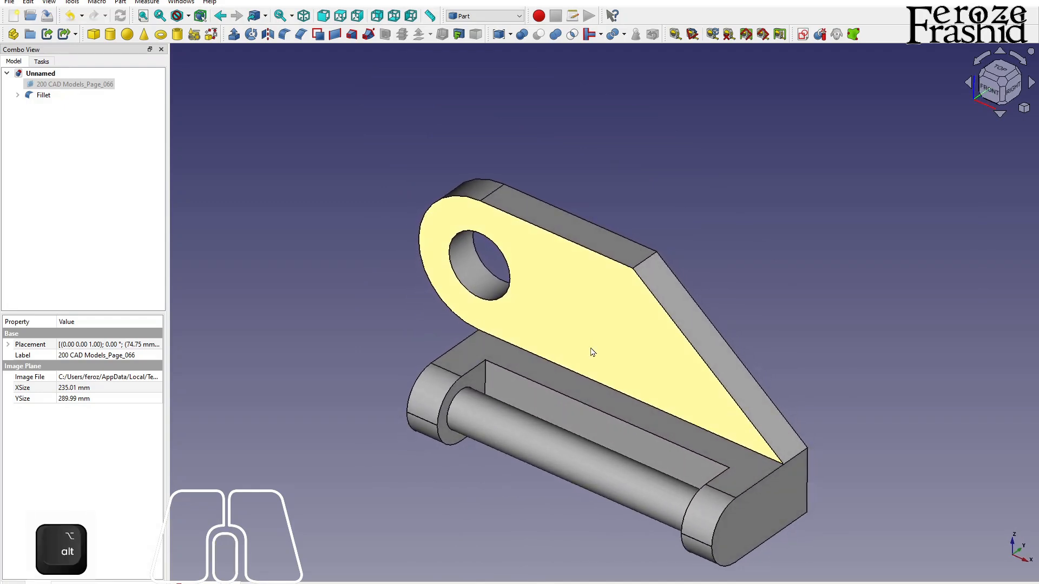
pyautogui.keyDown('alt'); pyautogui.moveTo(591, 352); pyautogui.dragTo(595, 352); pyautogui.keyUp('alt')
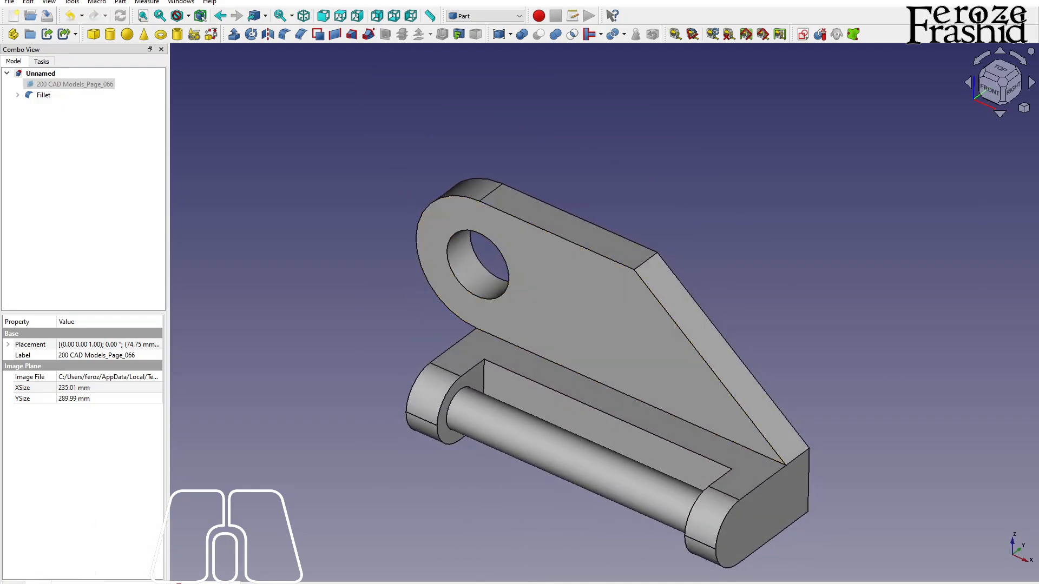